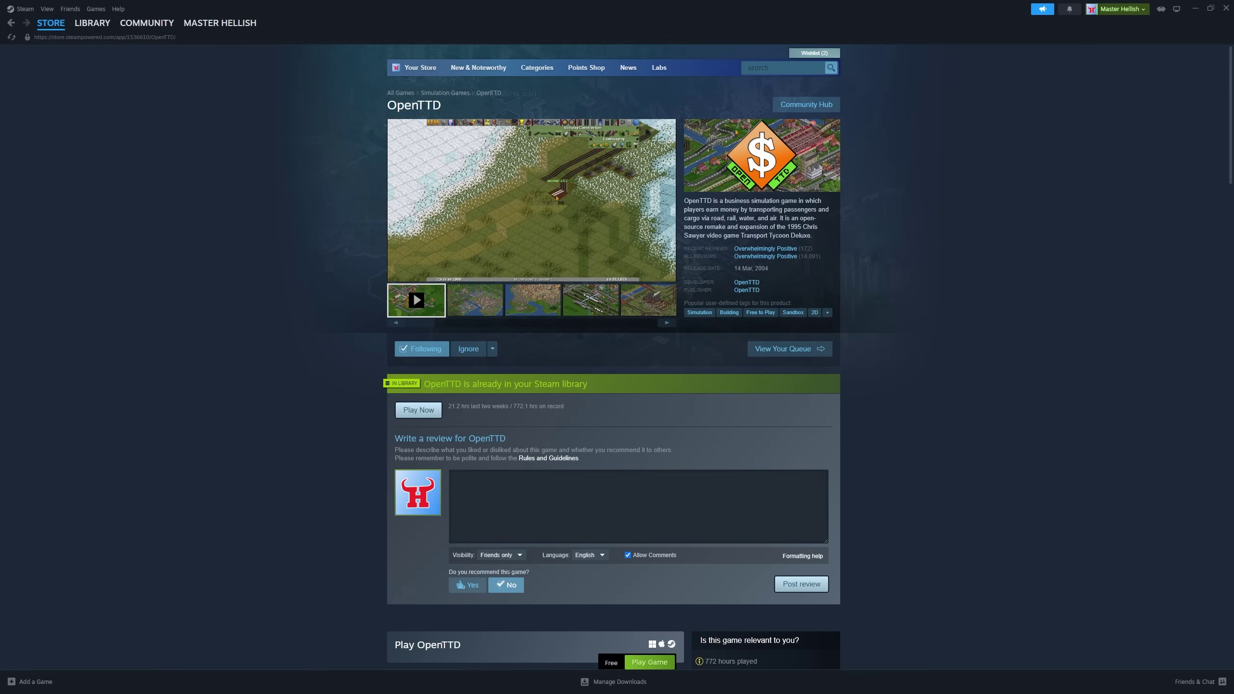
# Step: Go to the openttd.org download page and view the stable 14.1 release builds
pyautogui.scroll(-5, 906, 303)
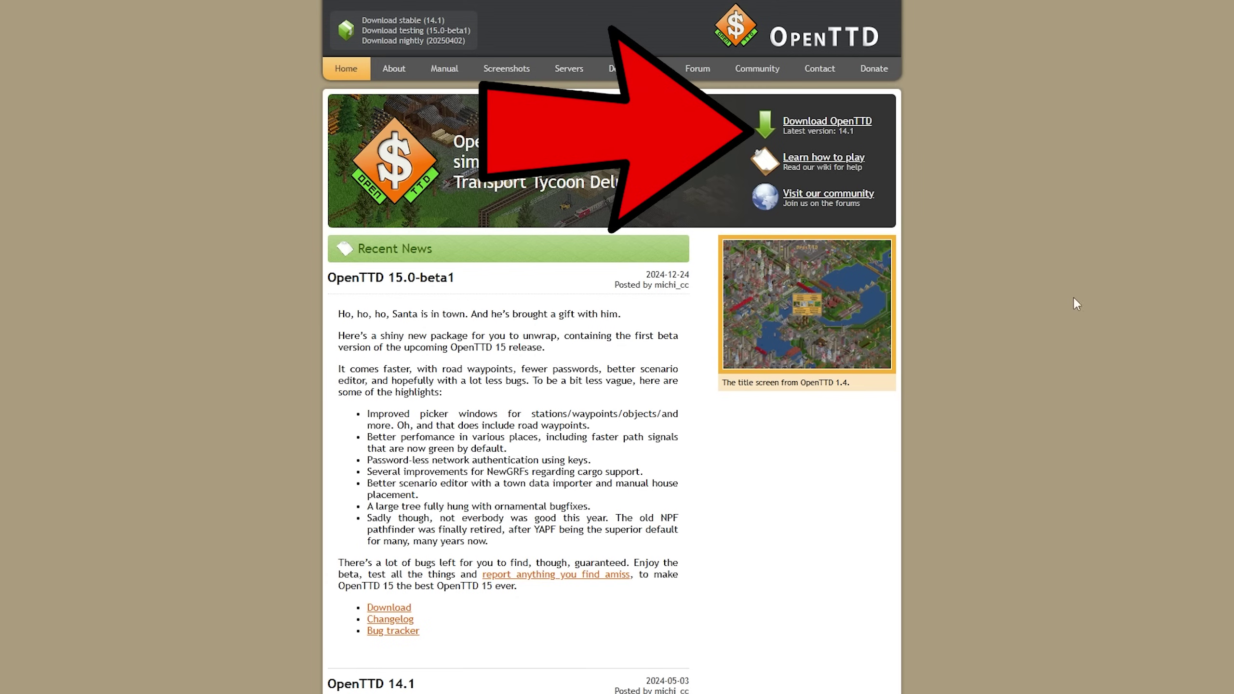
pyautogui.click(812, 124)
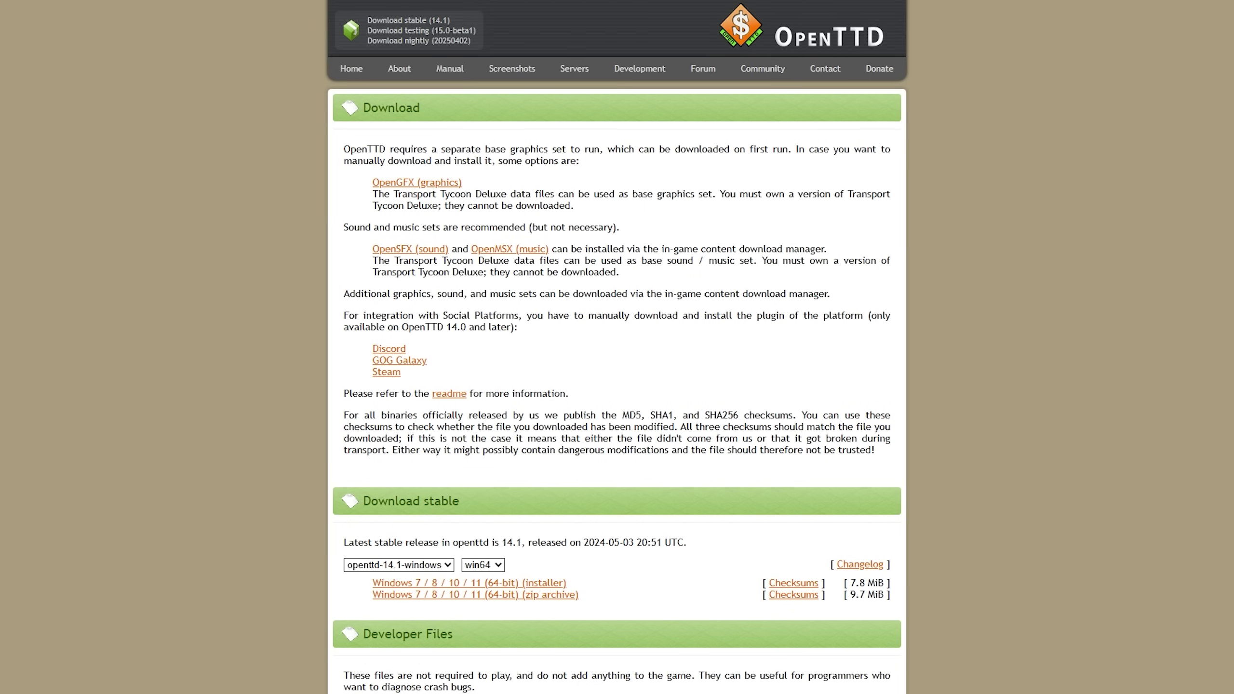
pyautogui.click(448, 565)
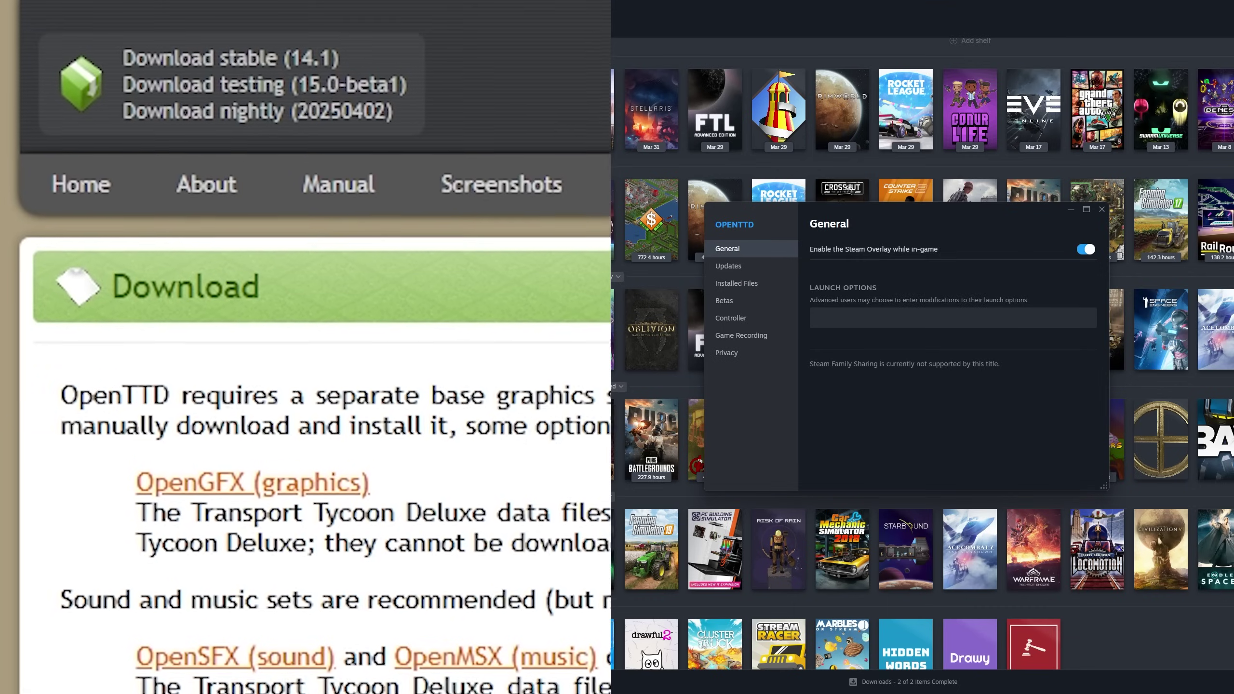
# Step: List the beta branches offered on OpenTTD's Steam Betas page
pyautogui.click(752, 303)
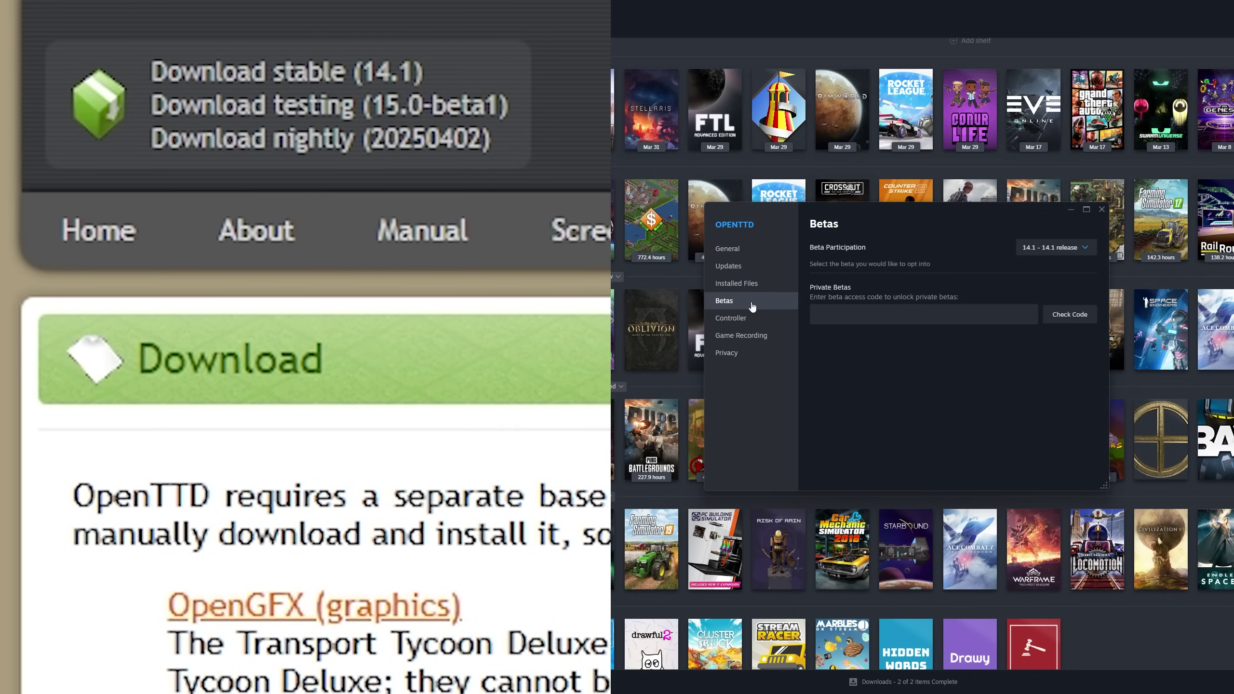
pyautogui.click(1090, 247)
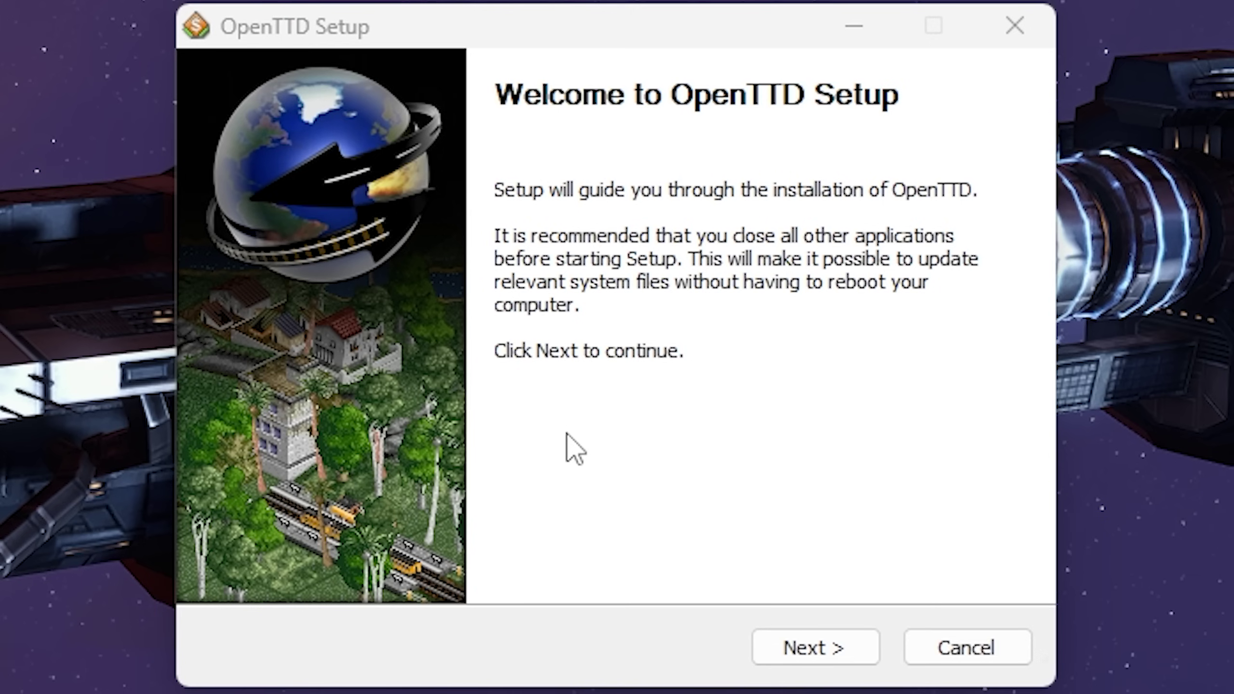
# Step: Install OpenTTD 15.0-beta1 into G:\OpenTTD15B\OpenTTD with the default Start Menu folder and launch it
pyautogui.click(656, 666)
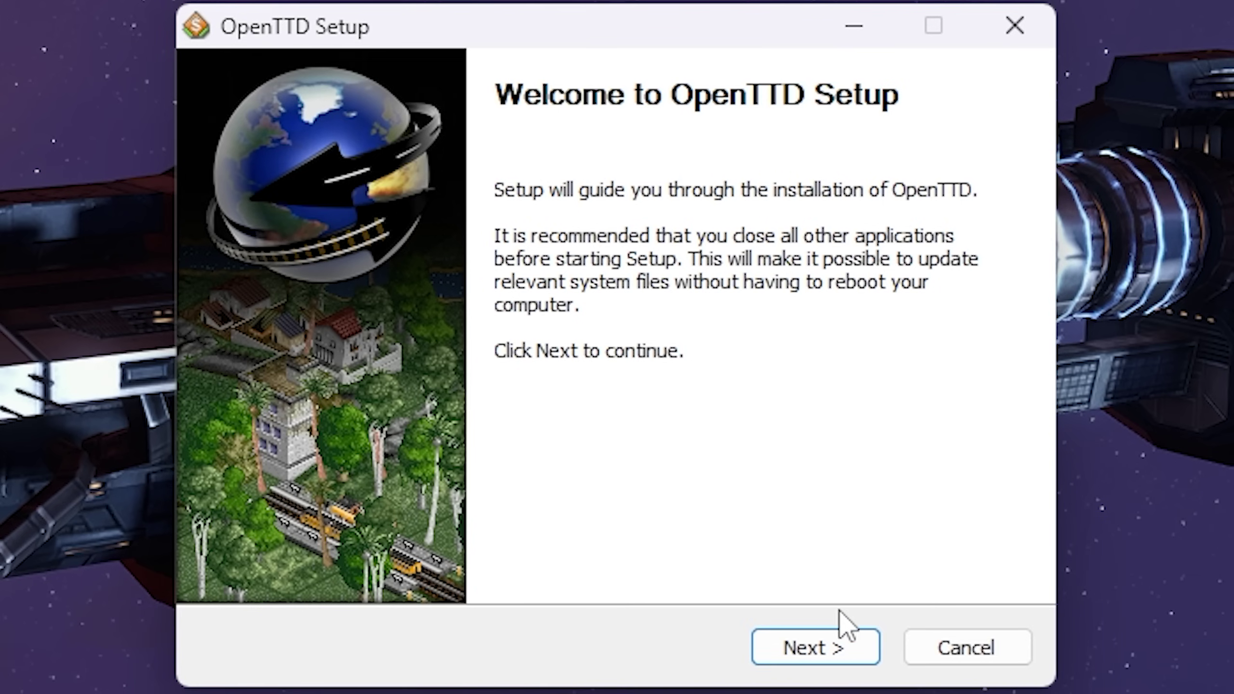
pyautogui.click(838, 633)
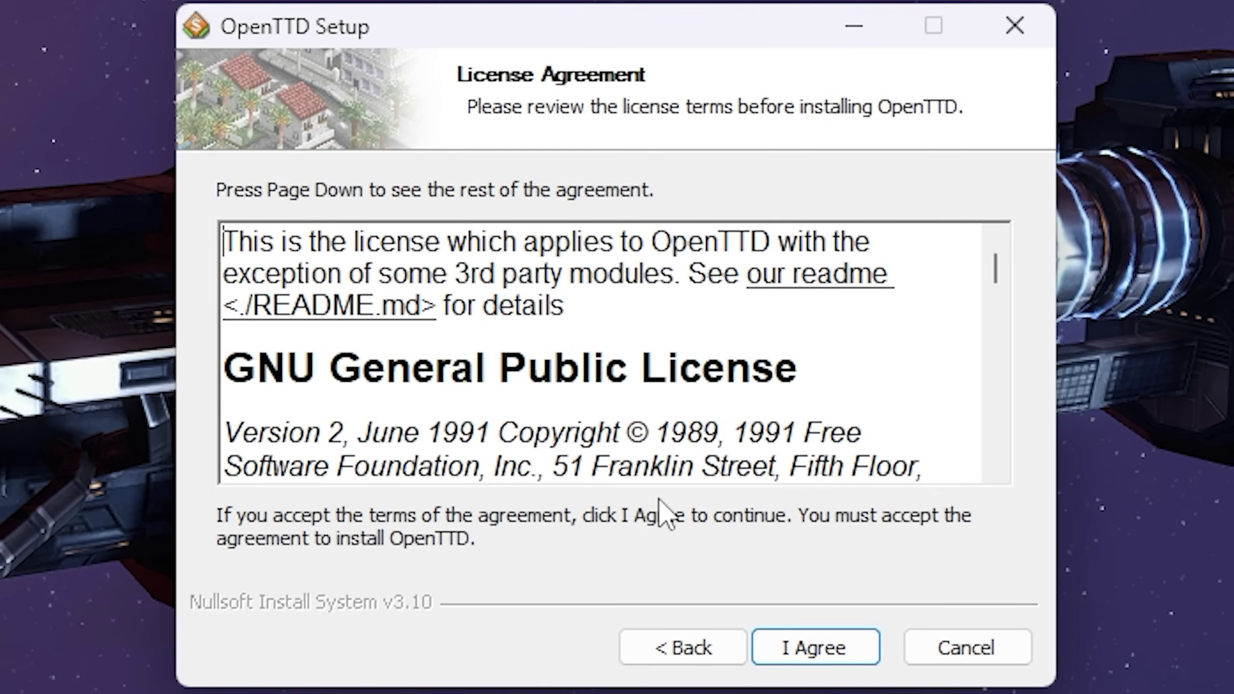
pyautogui.click(807, 649)
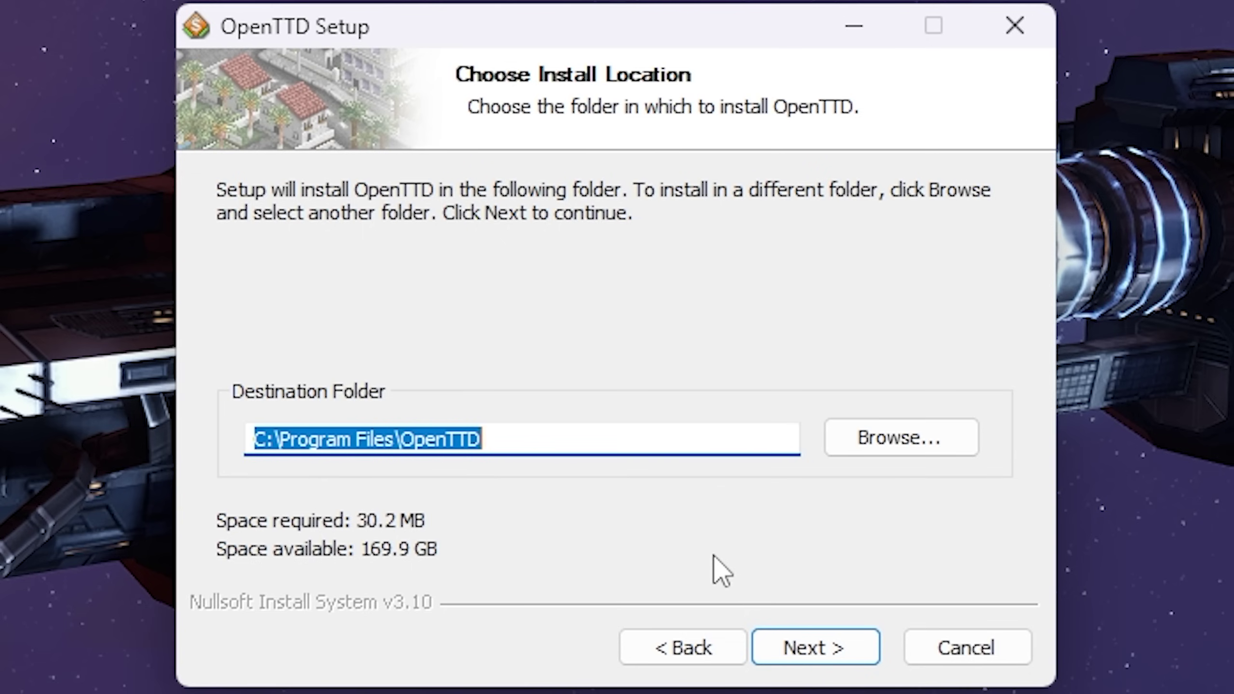
pyautogui.write('G:\\OpenTTD15B\\OpenTTD')
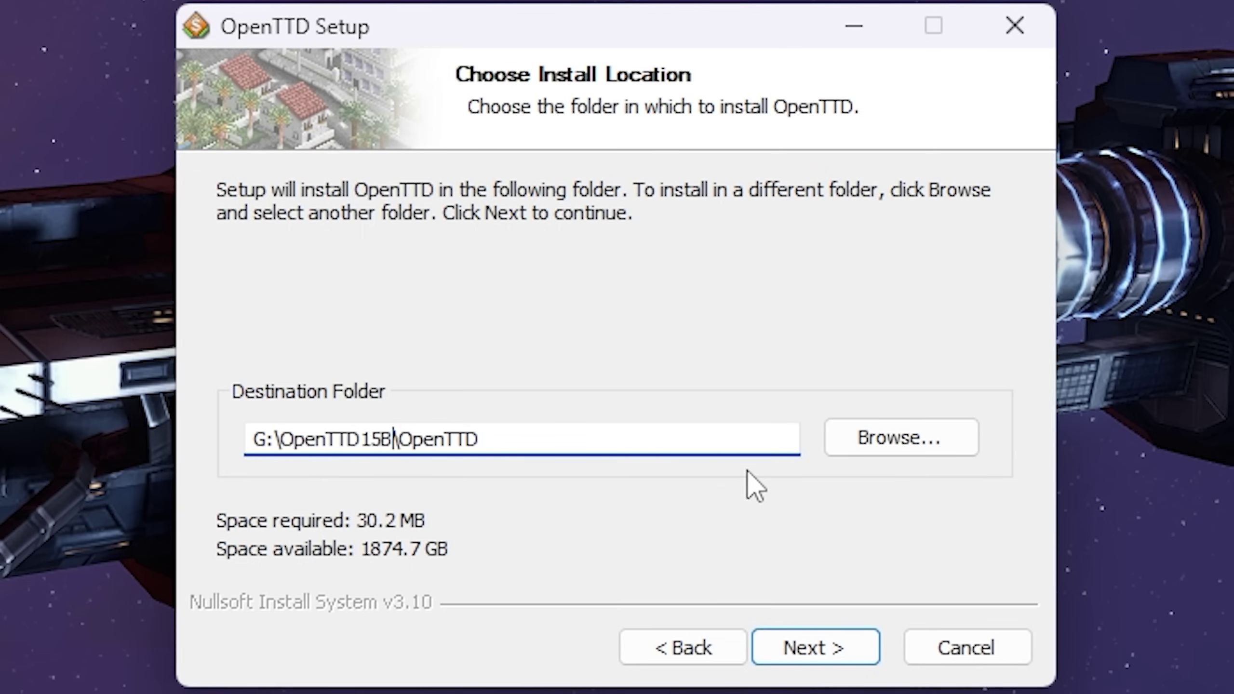
pyautogui.click(829, 659)
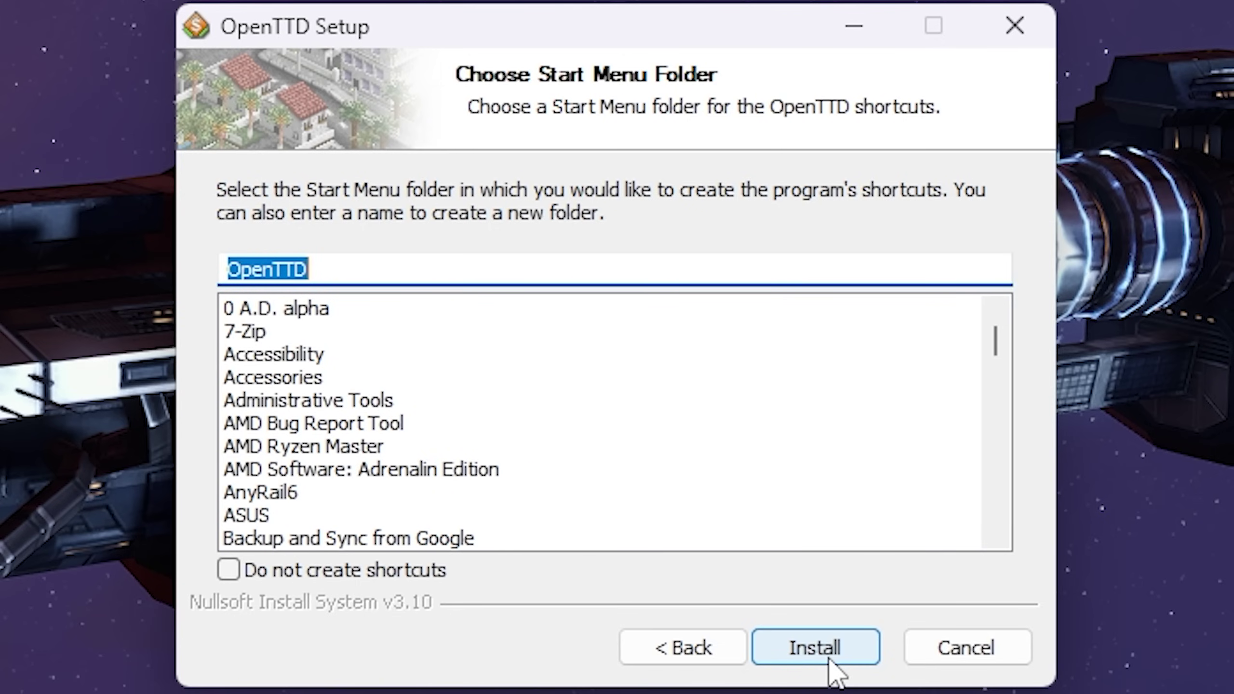
pyautogui.click(829, 660)
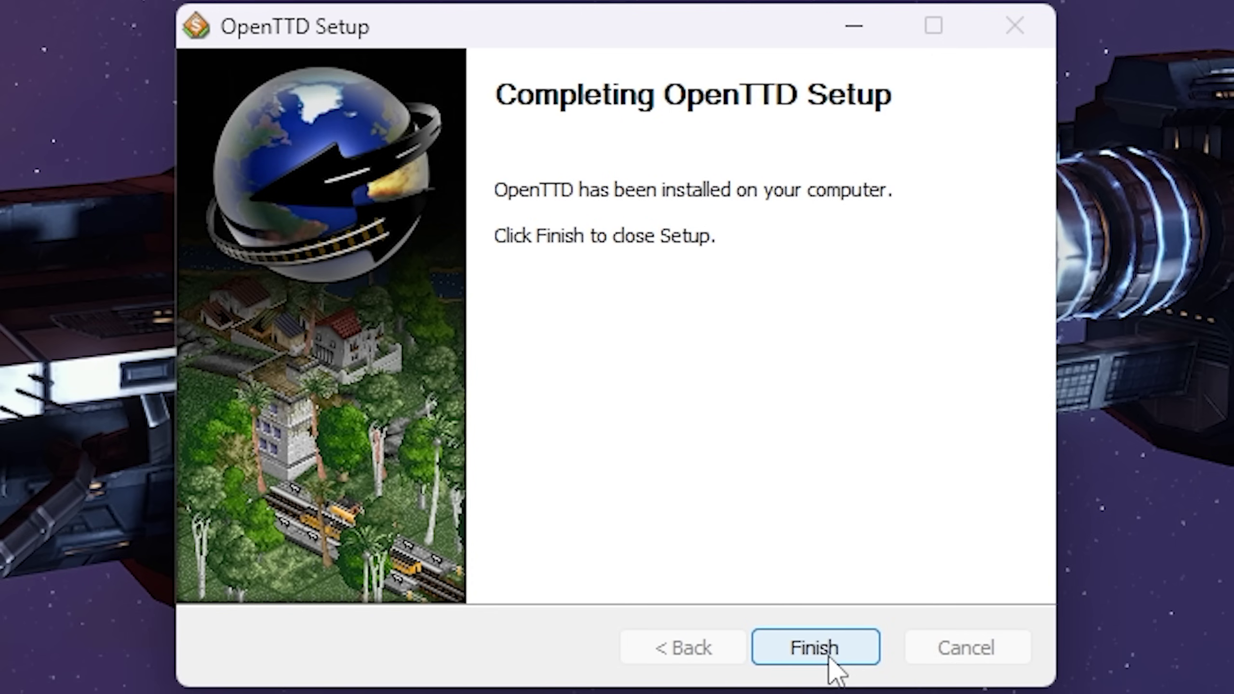
pyautogui.click(828, 658)
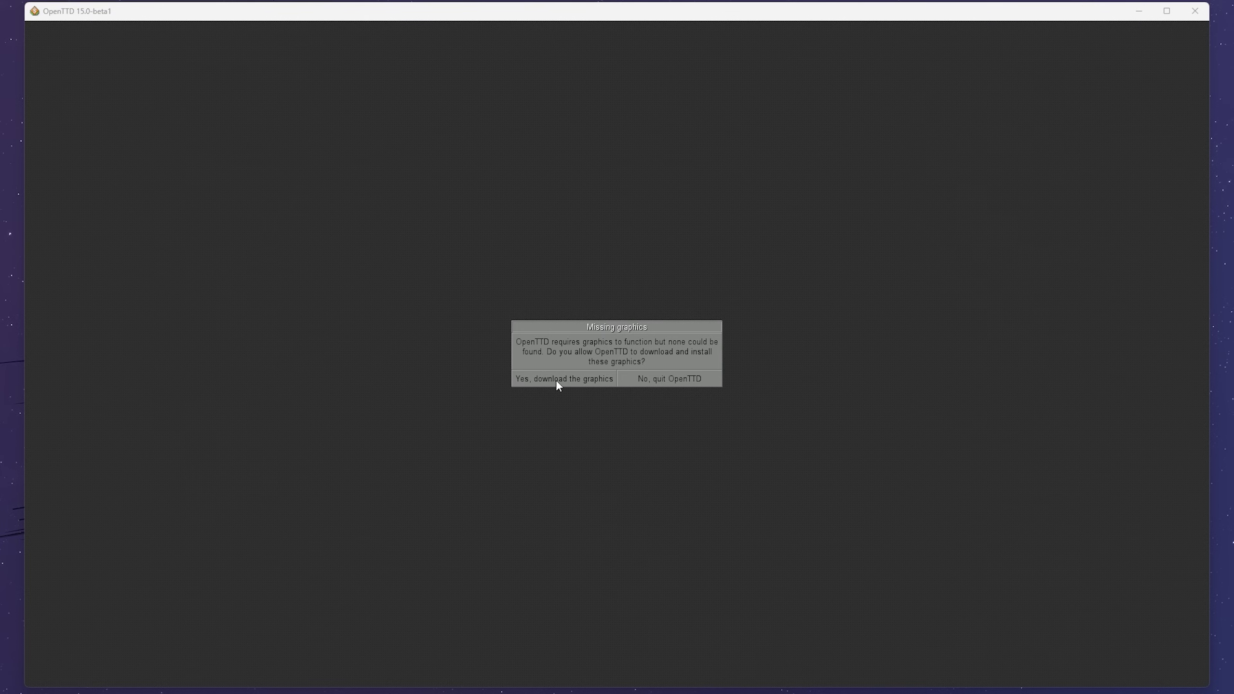
# Step: Accept the Missing graphics prompt to download the base graphics
pyautogui.click(538, 379)
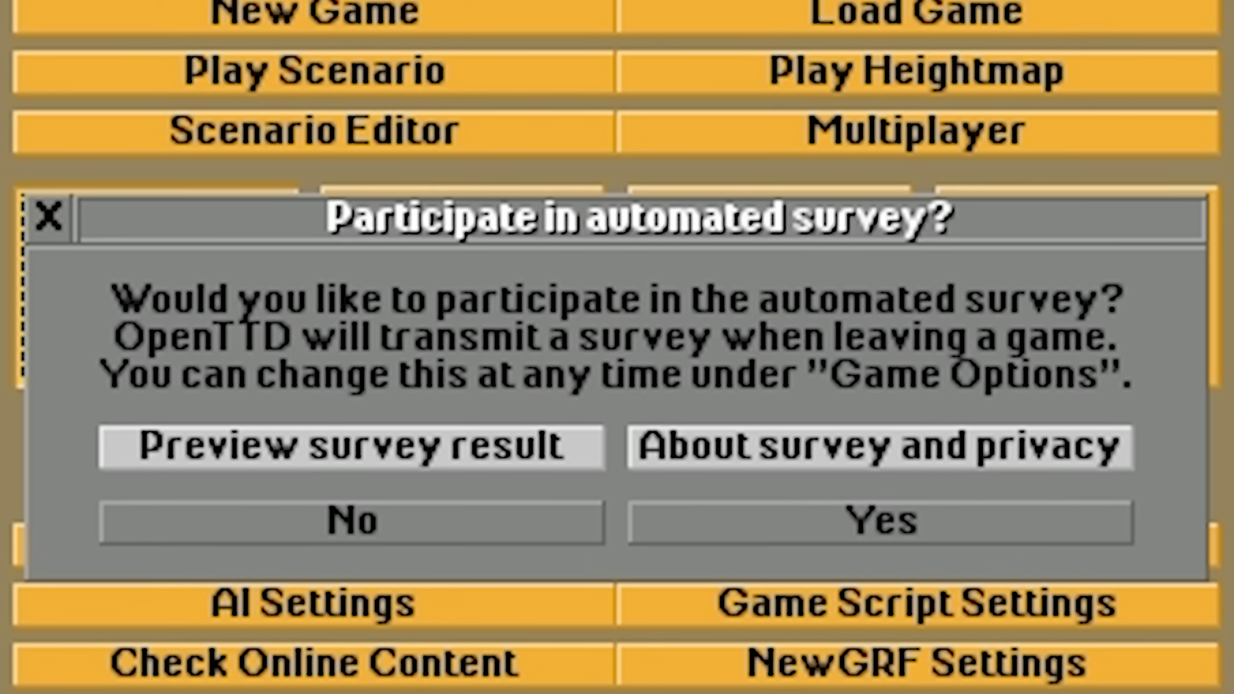
# Step: Agree to the automated survey and go to the Sound page of Game Options
pyautogui.click(759, 519)
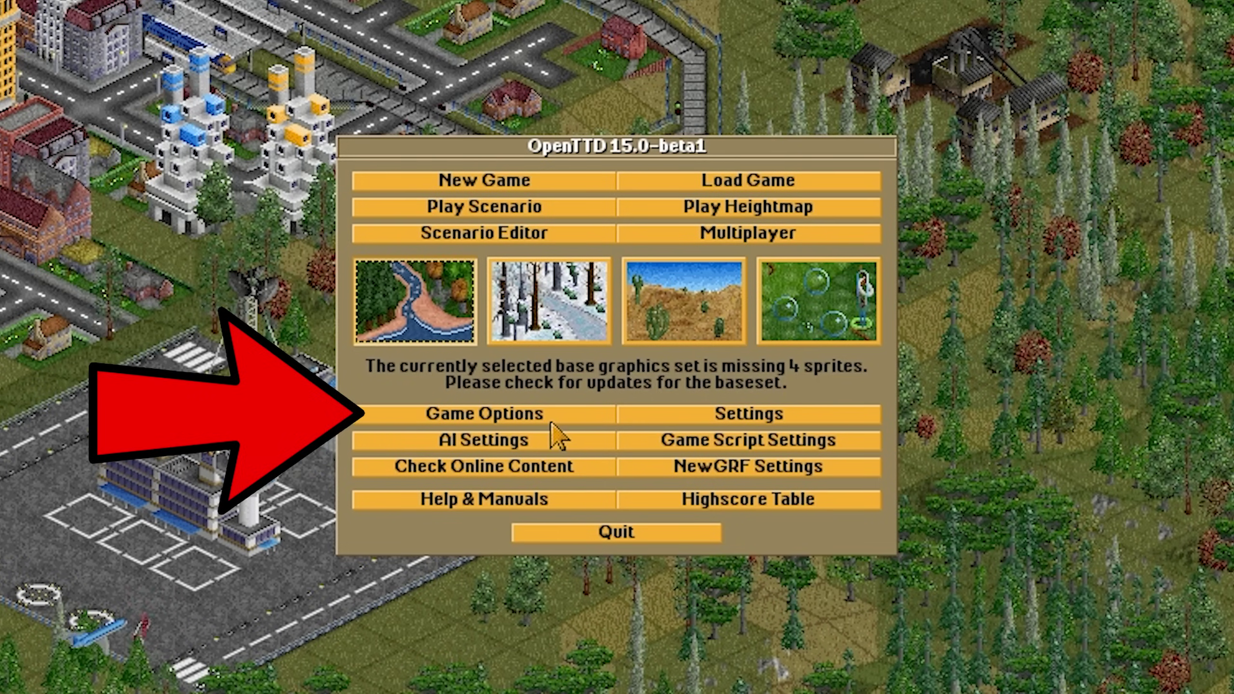
pyautogui.click(563, 418)
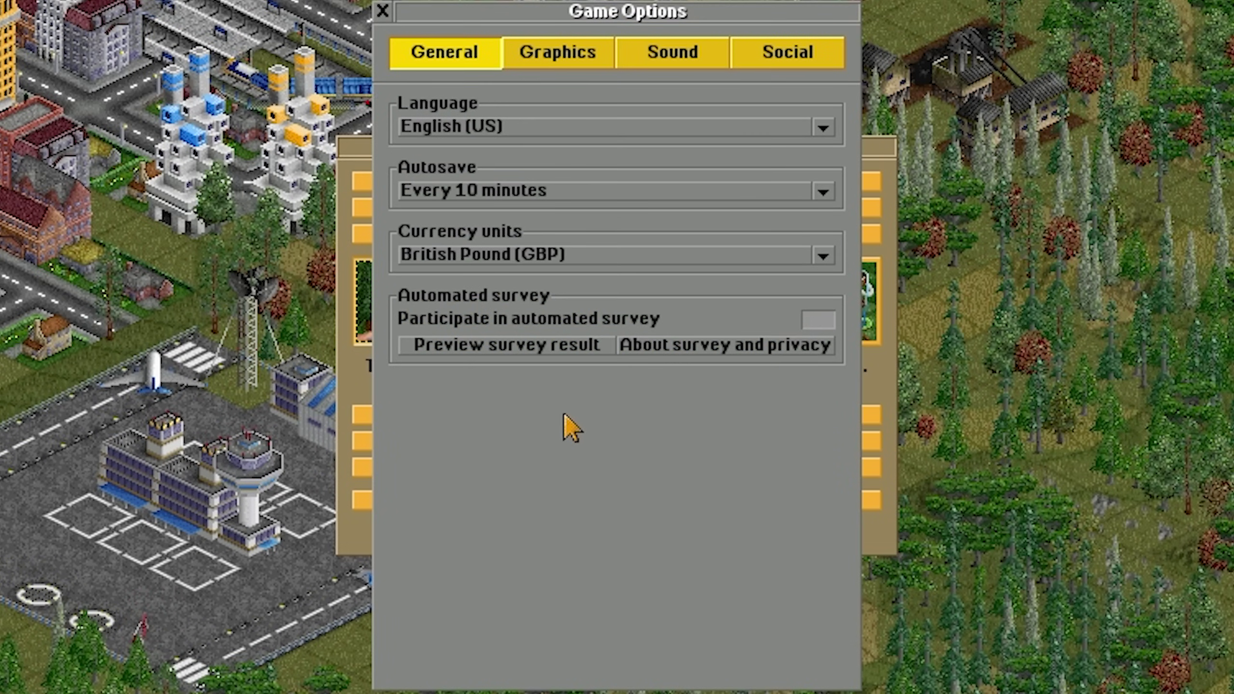
pyautogui.click(675, 54)
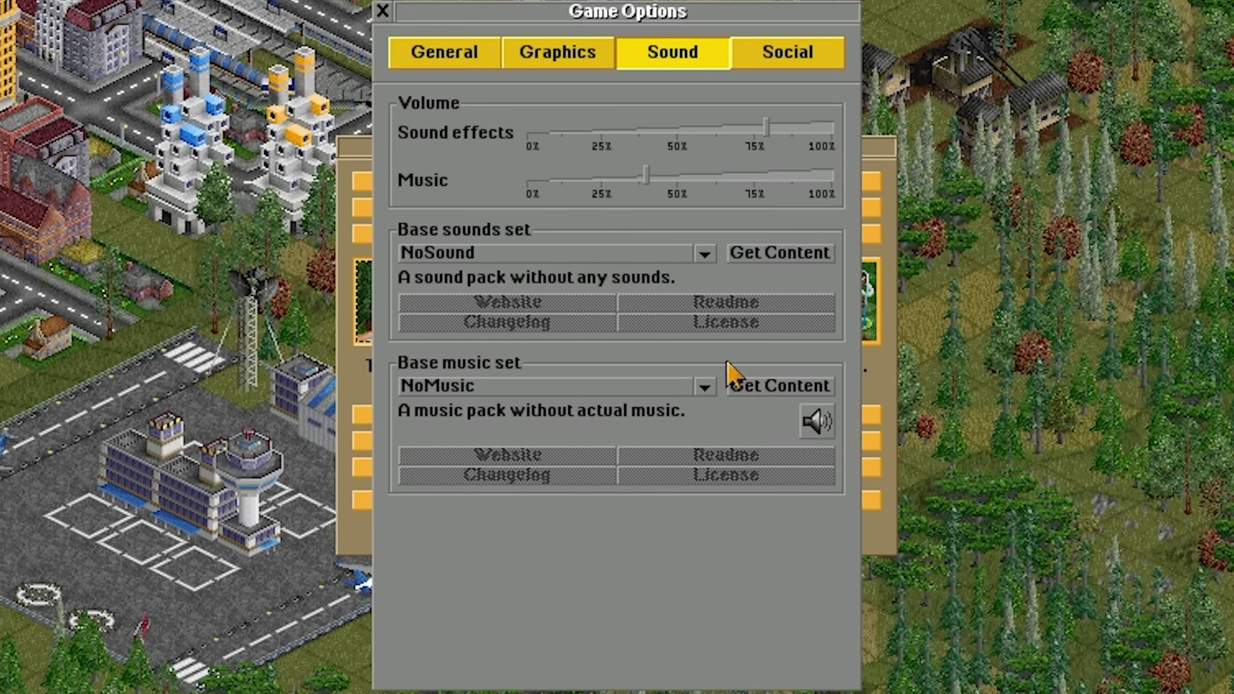
# Step: Download the OpenSFX base sounds set from online content
pyautogui.click(794, 258)
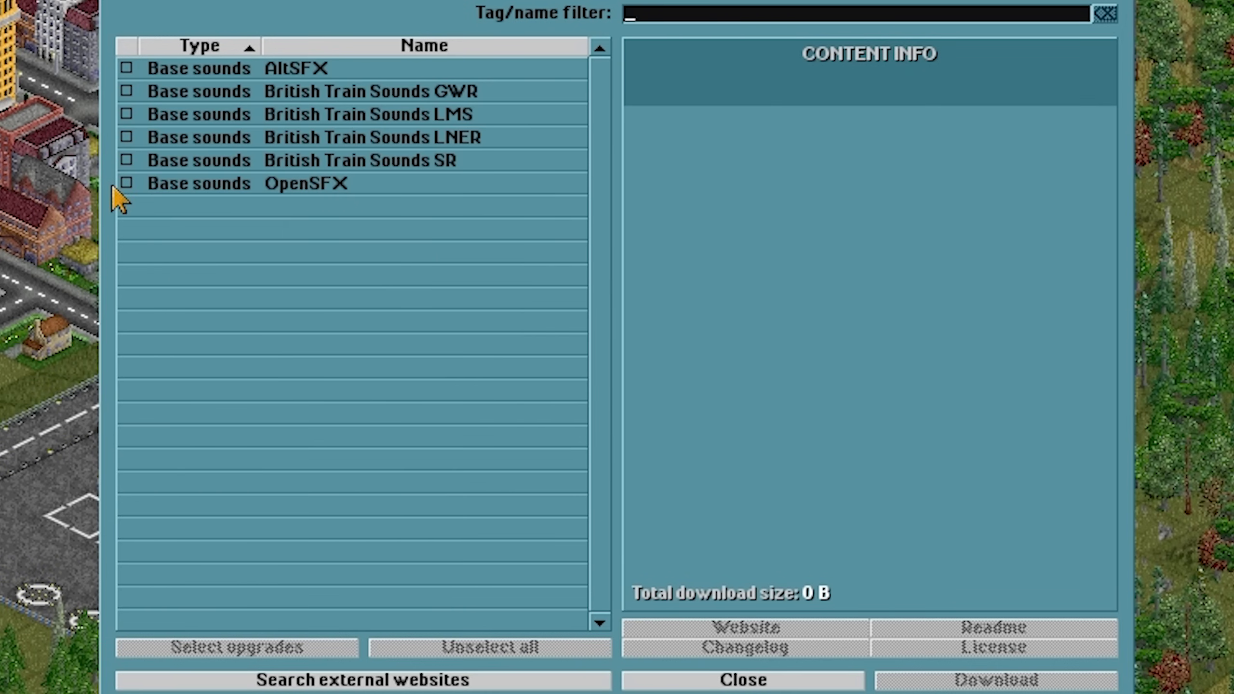
pyautogui.click(129, 186)
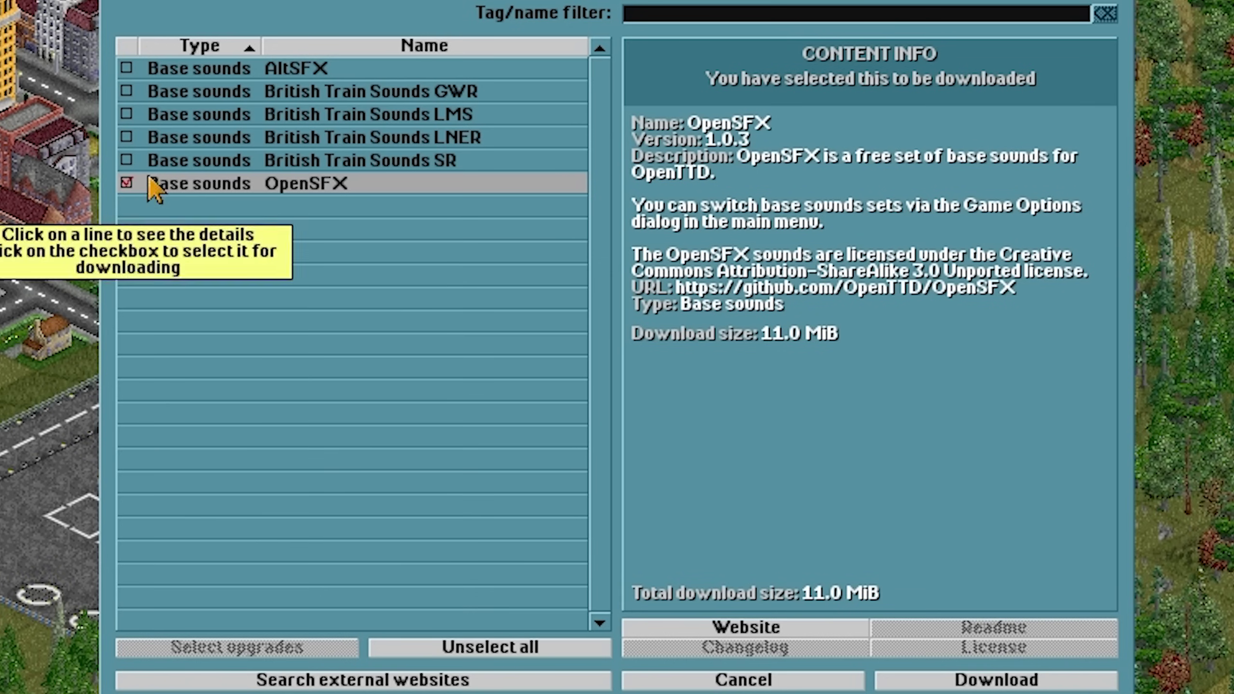
pyautogui.click(974, 681)
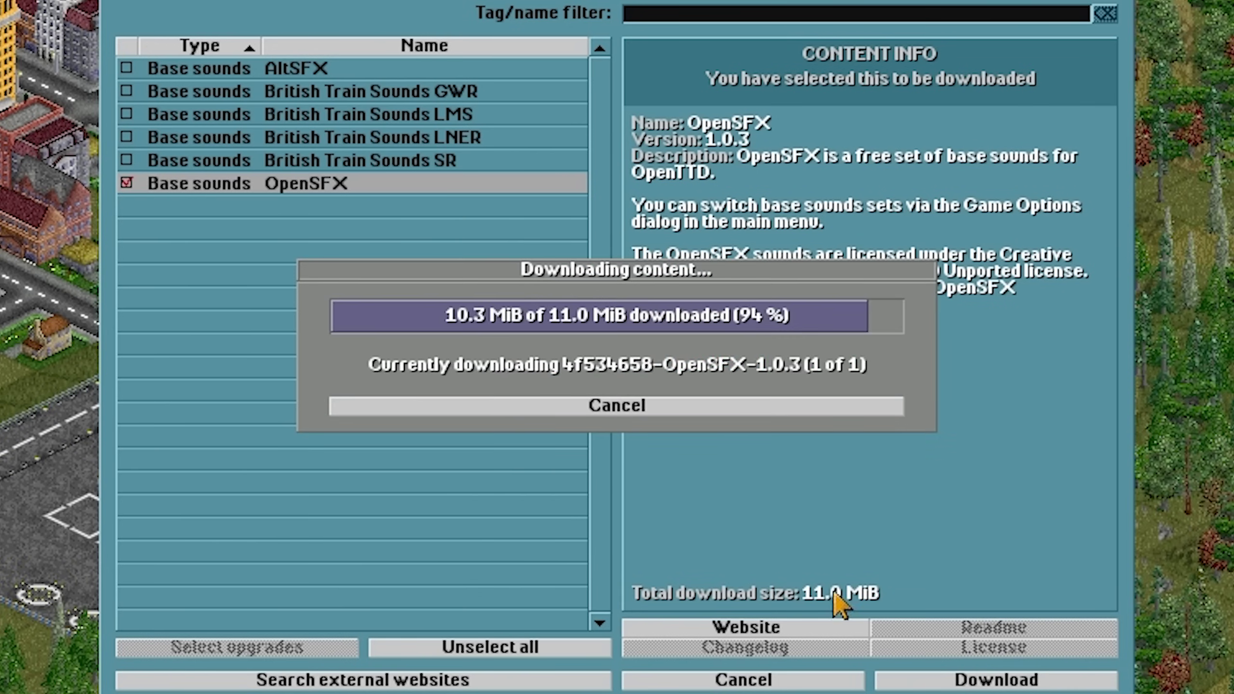
pyautogui.click(581, 404)
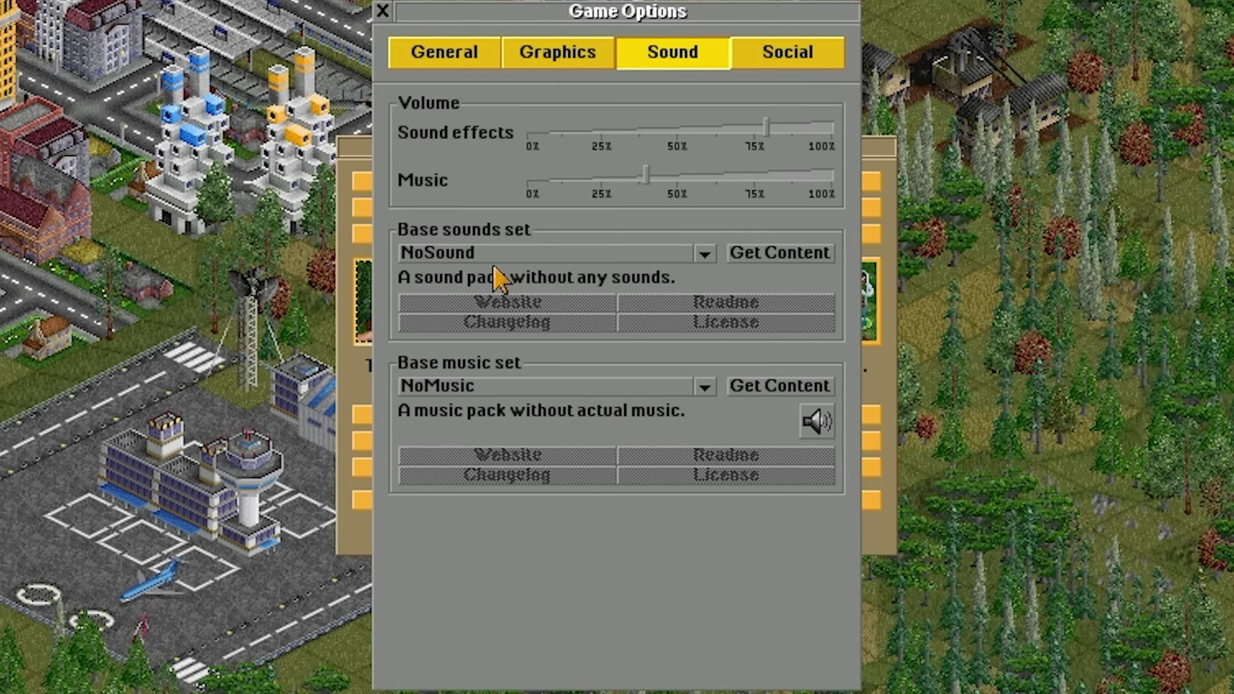
# Step: Select OpenSFX as the base sounds set and browse online base music packs
pyautogui.click(466, 251)
pyautogui.click(487, 292)
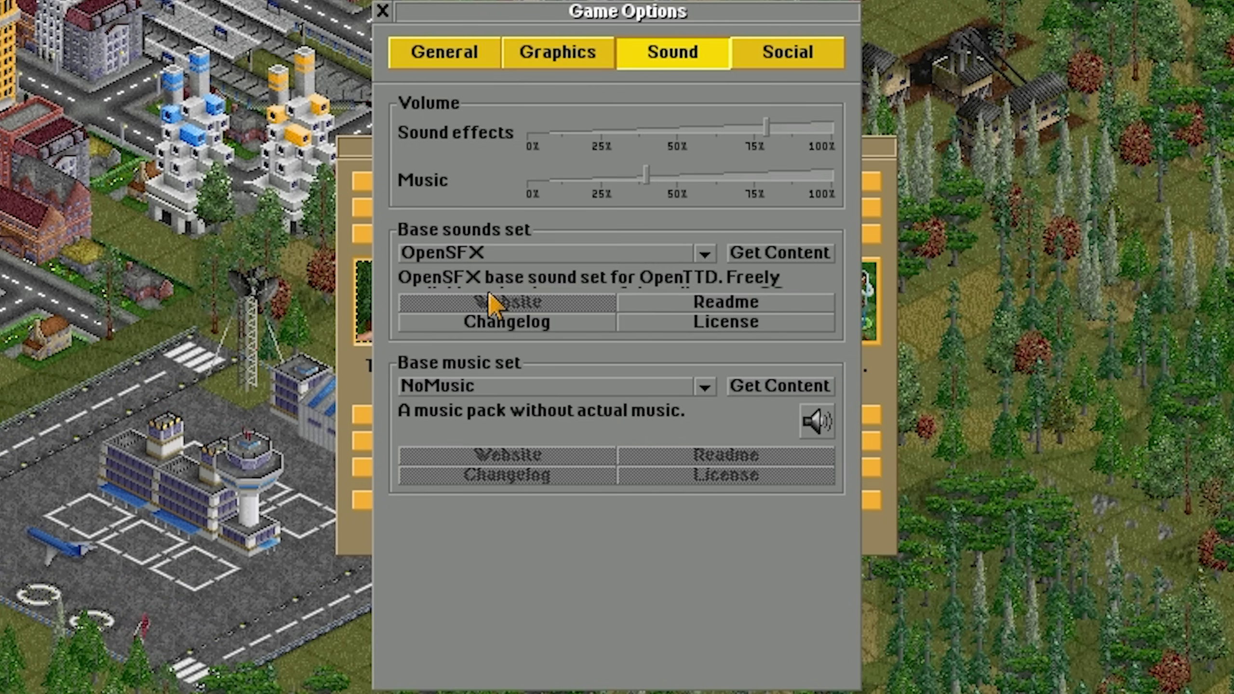
pyautogui.click(778, 389)
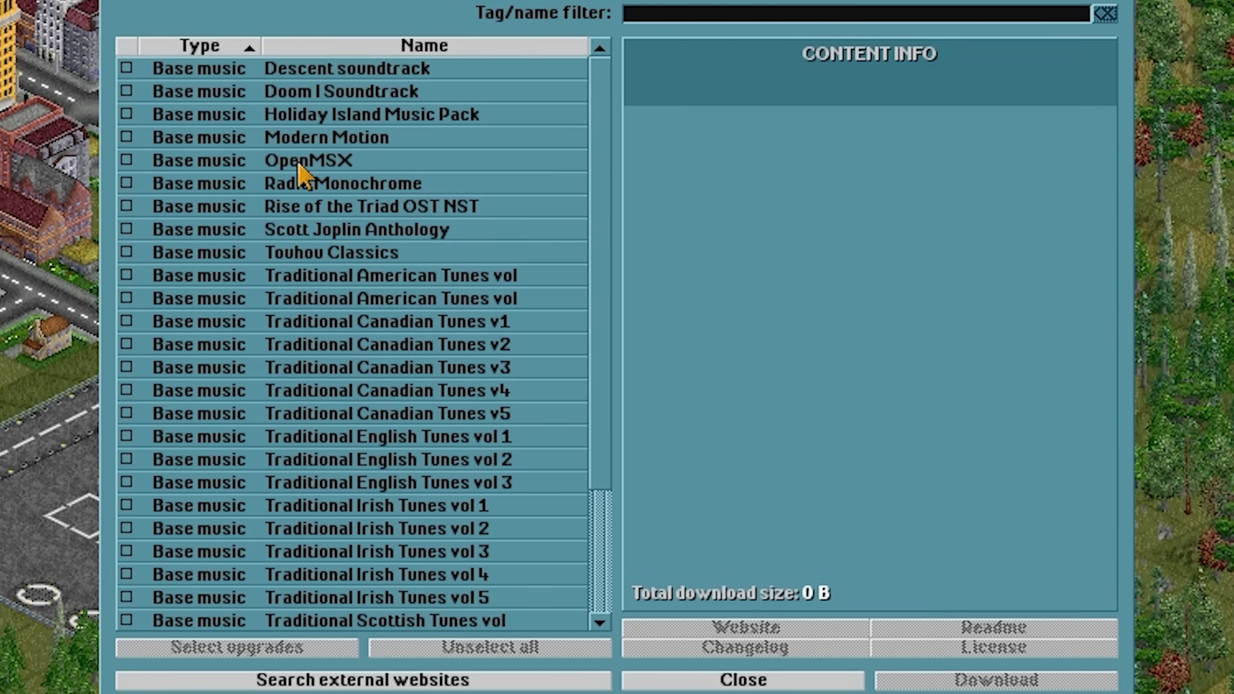
# Step: Download OpenMSX and choose it as the base music set
pyautogui.click(126, 160)
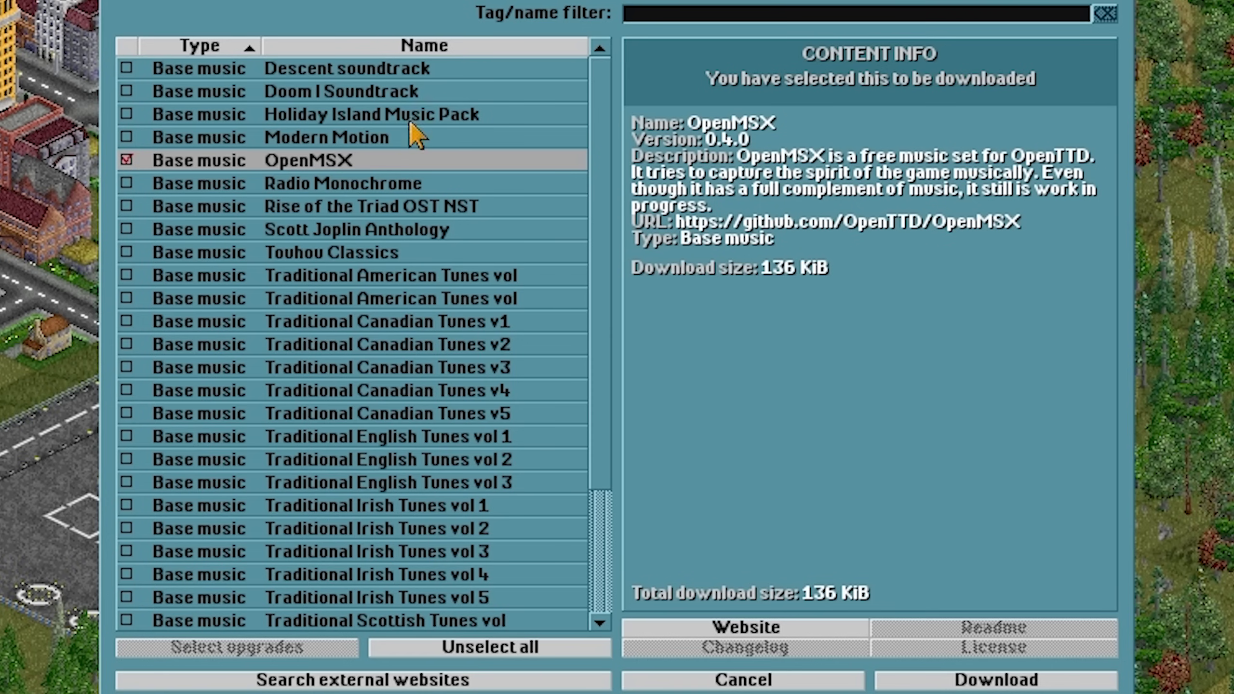
pyautogui.click(1029, 686)
pyautogui.click(532, 413)
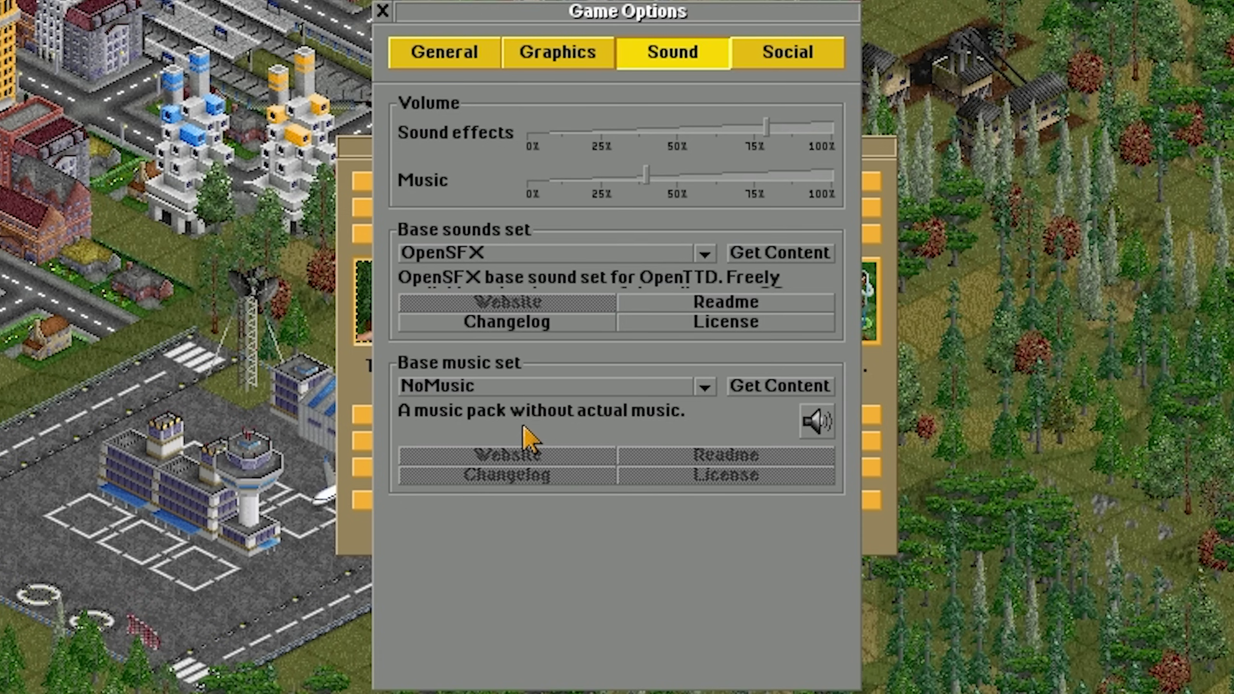
pyautogui.click(487, 385)
pyautogui.click(506, 424)
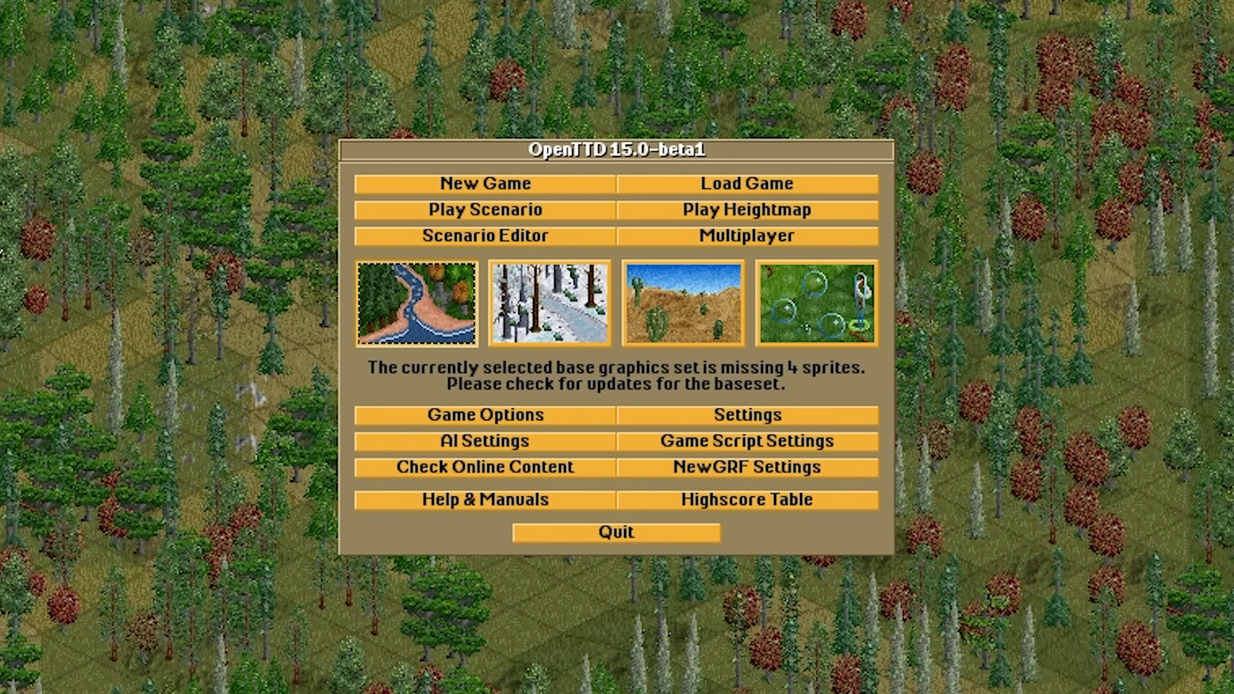
# Step: Reopen Game Options and switch from General to the Graphics settings
pyautogui.click(459, 418)
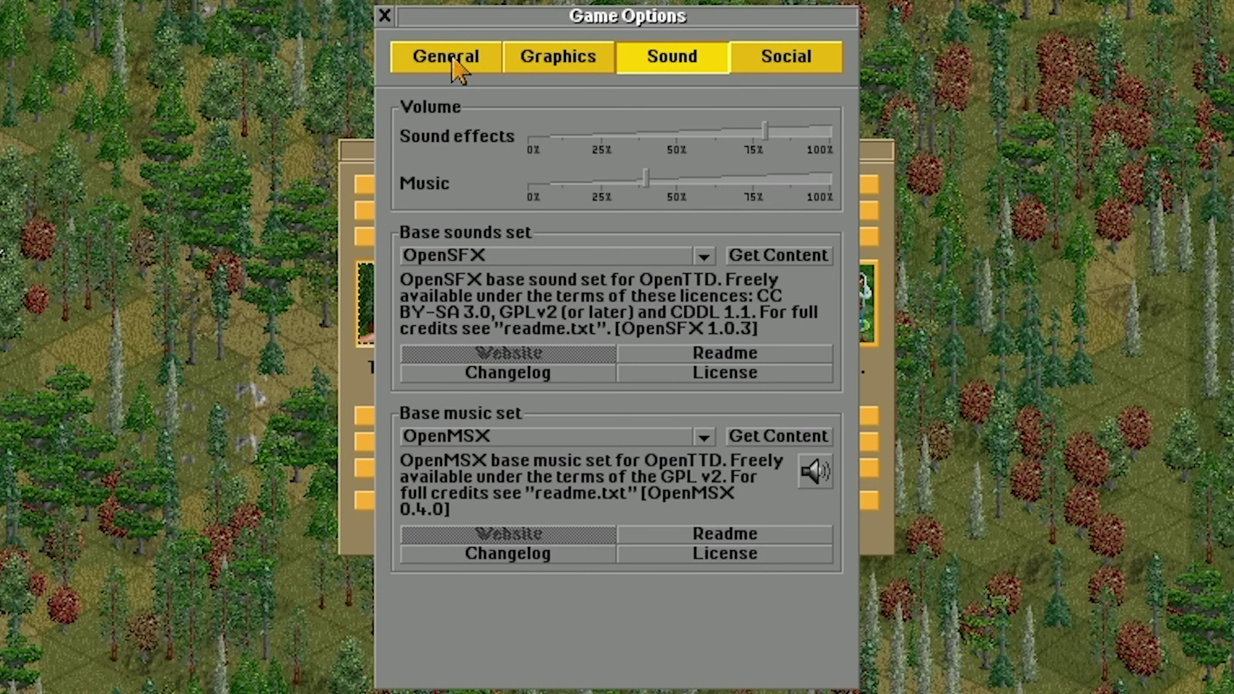
pyautogui.click(465, 49)
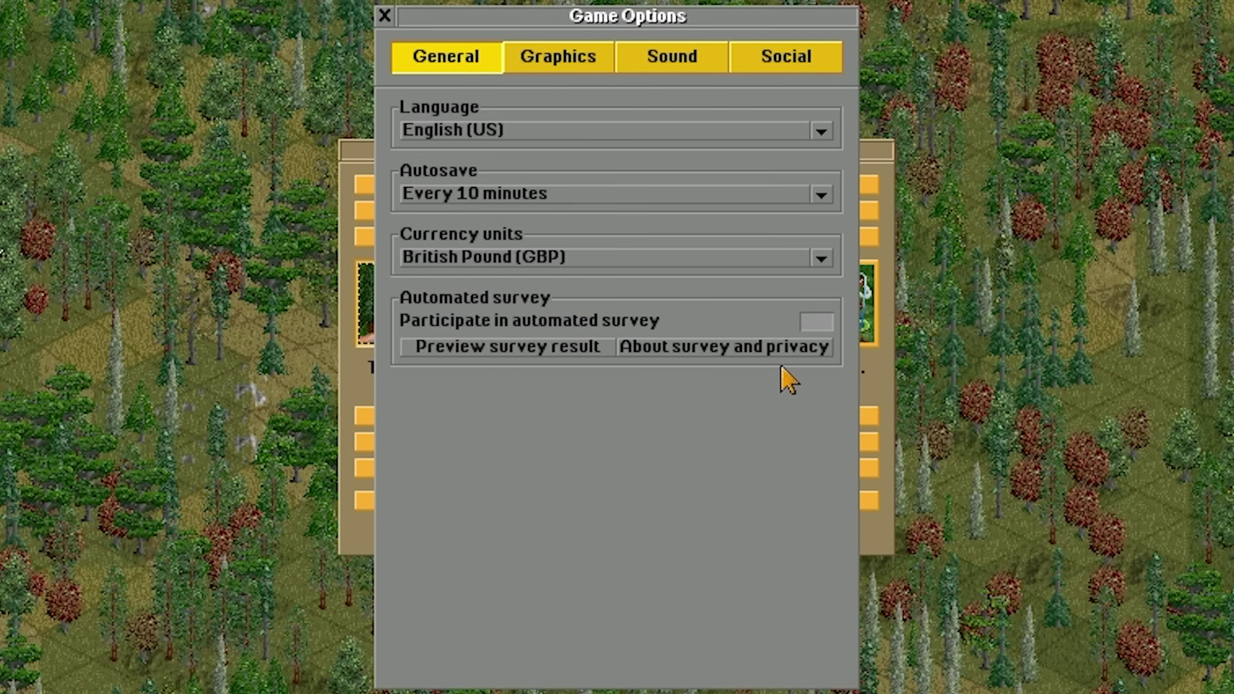
pyautogui.click(544, 73)
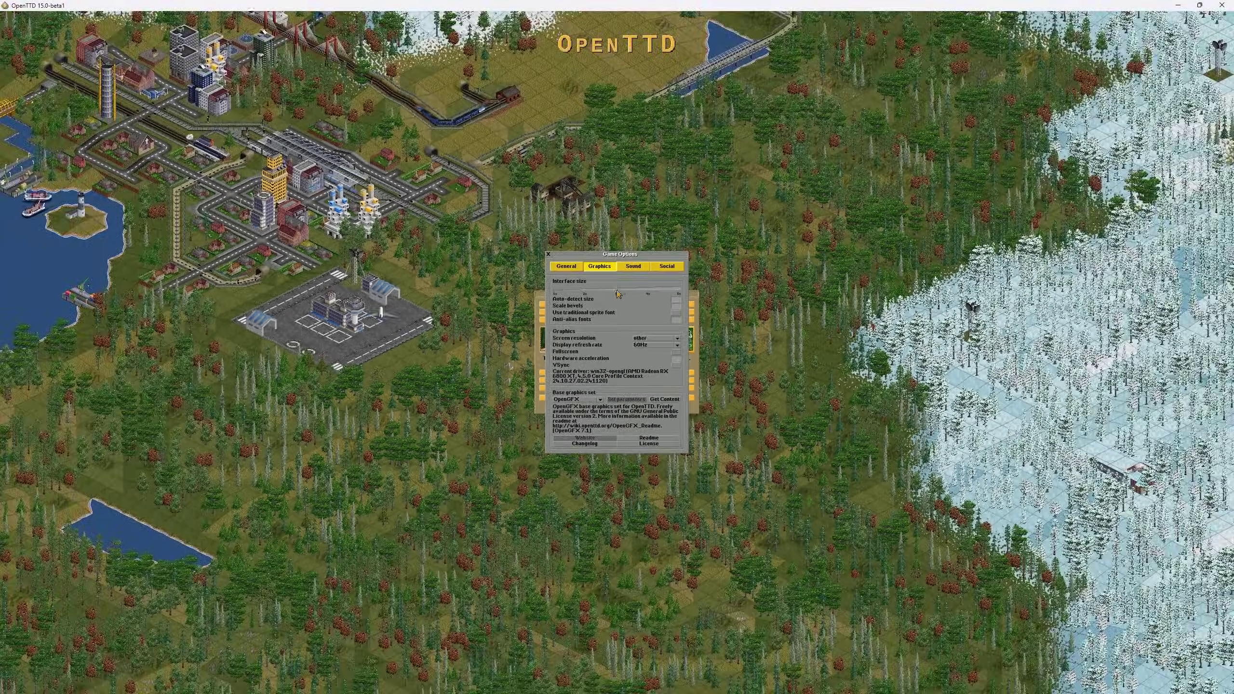
# Step: Adjust the Interface size slider, trying 4x and settling just below 3x
pyautogui.click(610, 287)
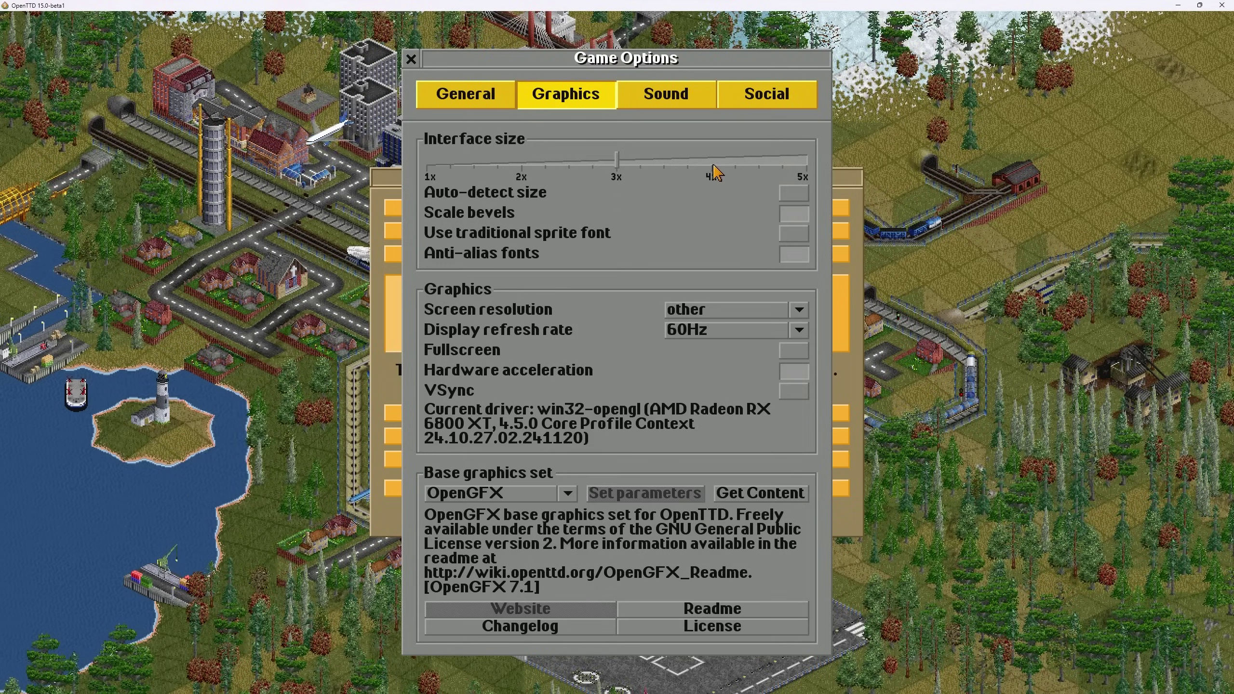
pyautogui.click(711, 168)
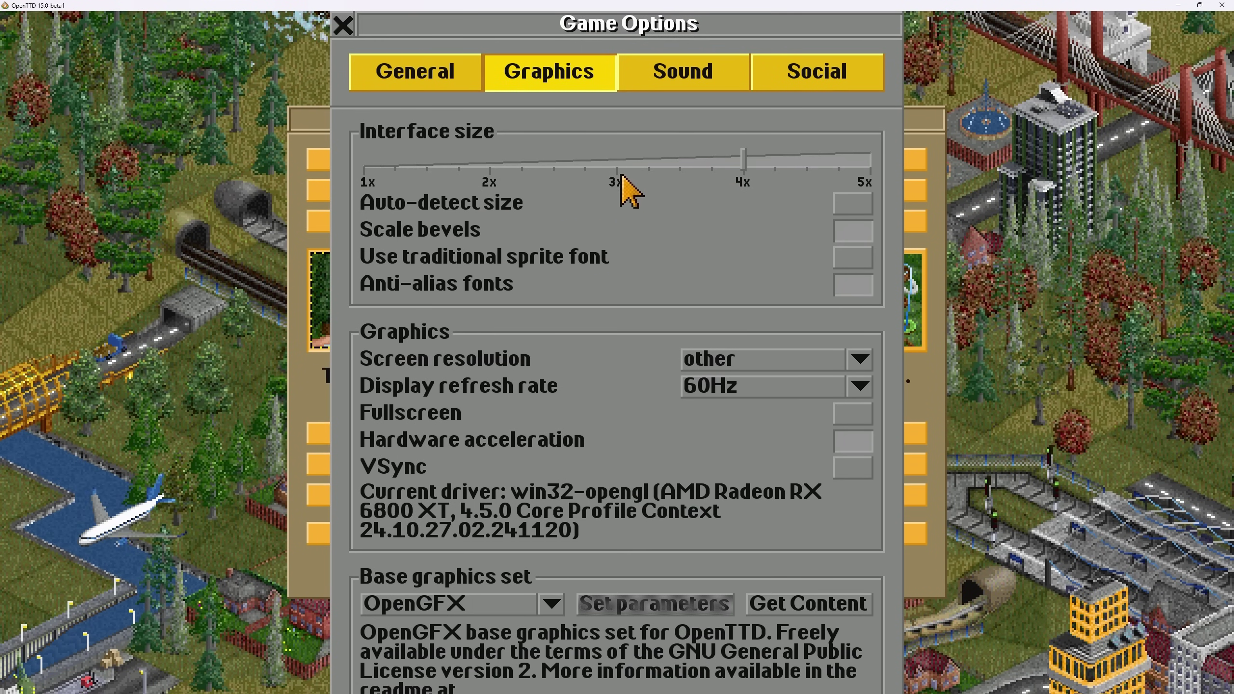
pyautogui.click(585, 167)
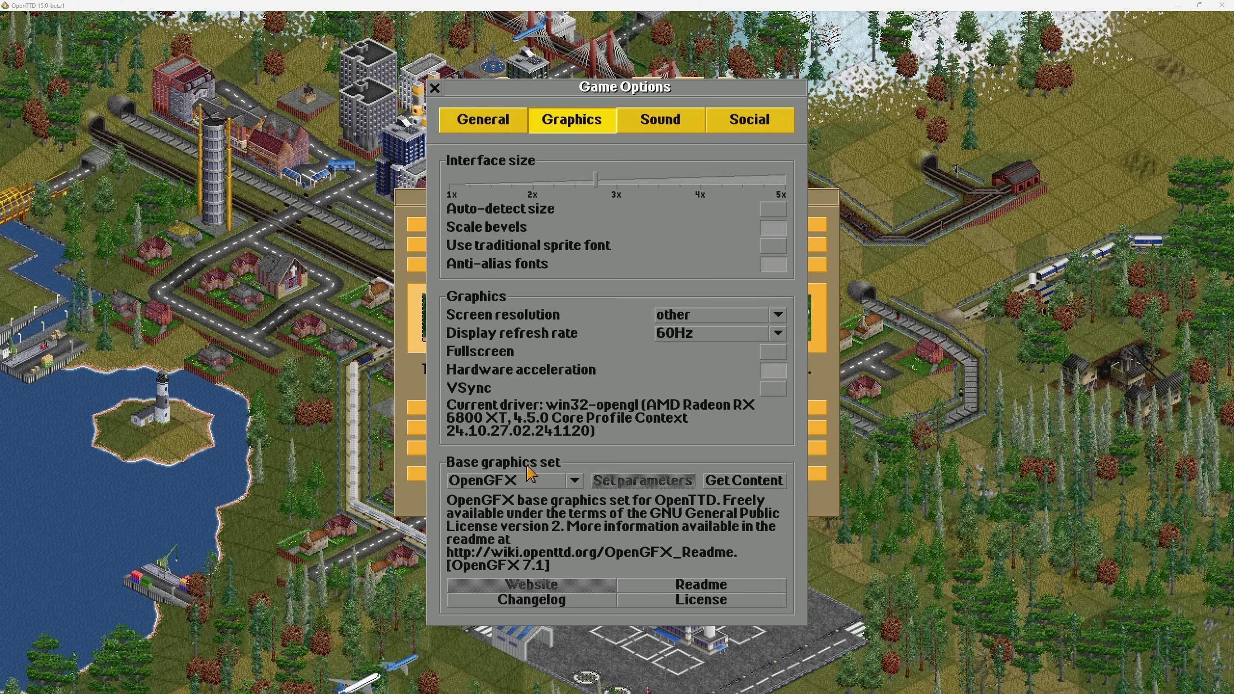
# Step: Download NightGFX 1.3.0 and select it as the base graphics set
pyautogui.click(749, 481)
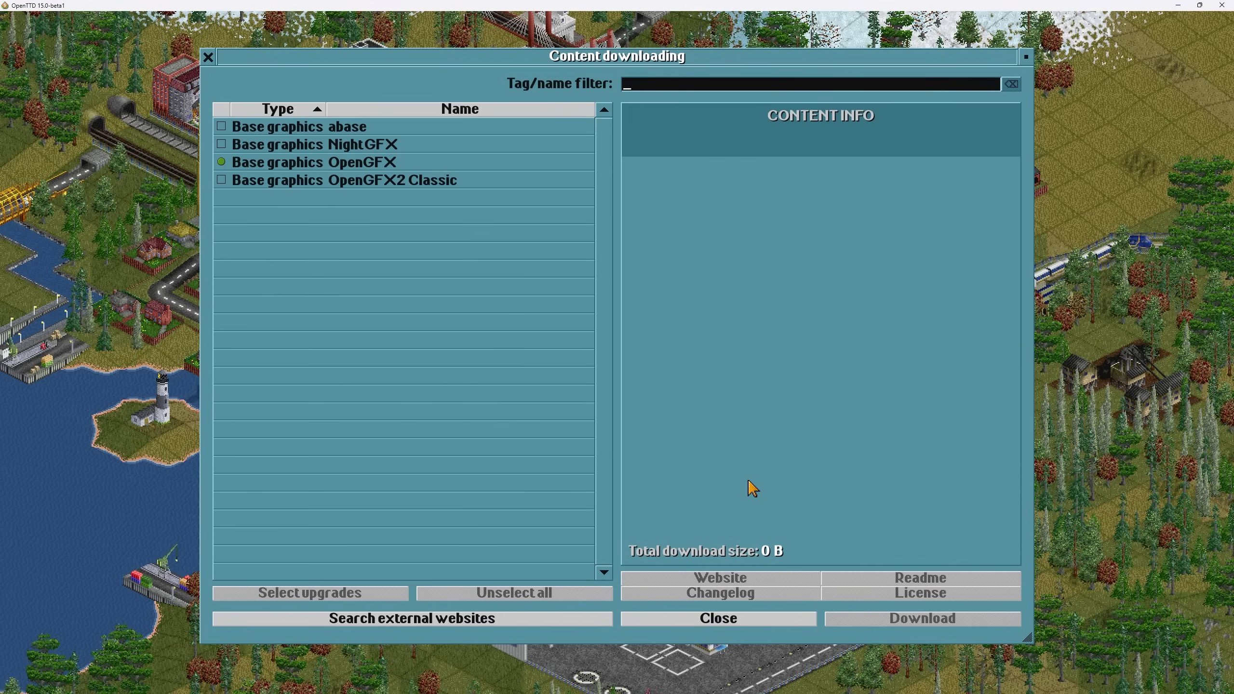
pyautogui.click(222, 144)
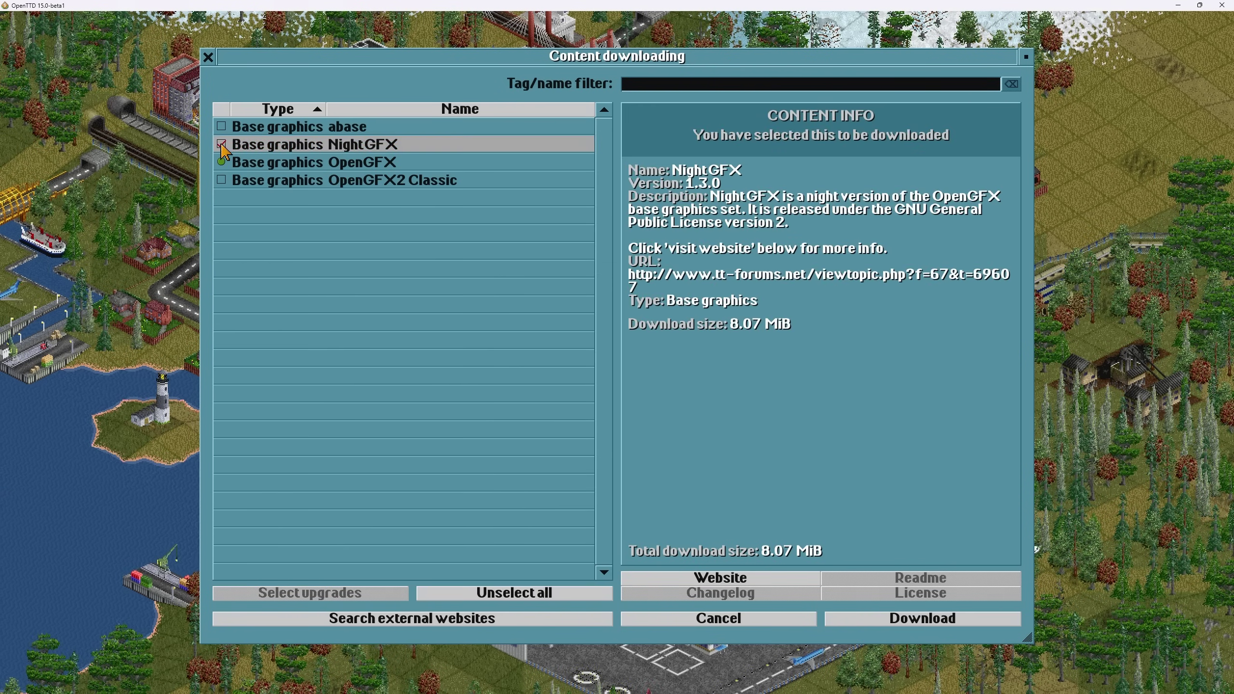
pyautogui.click(923, 619)
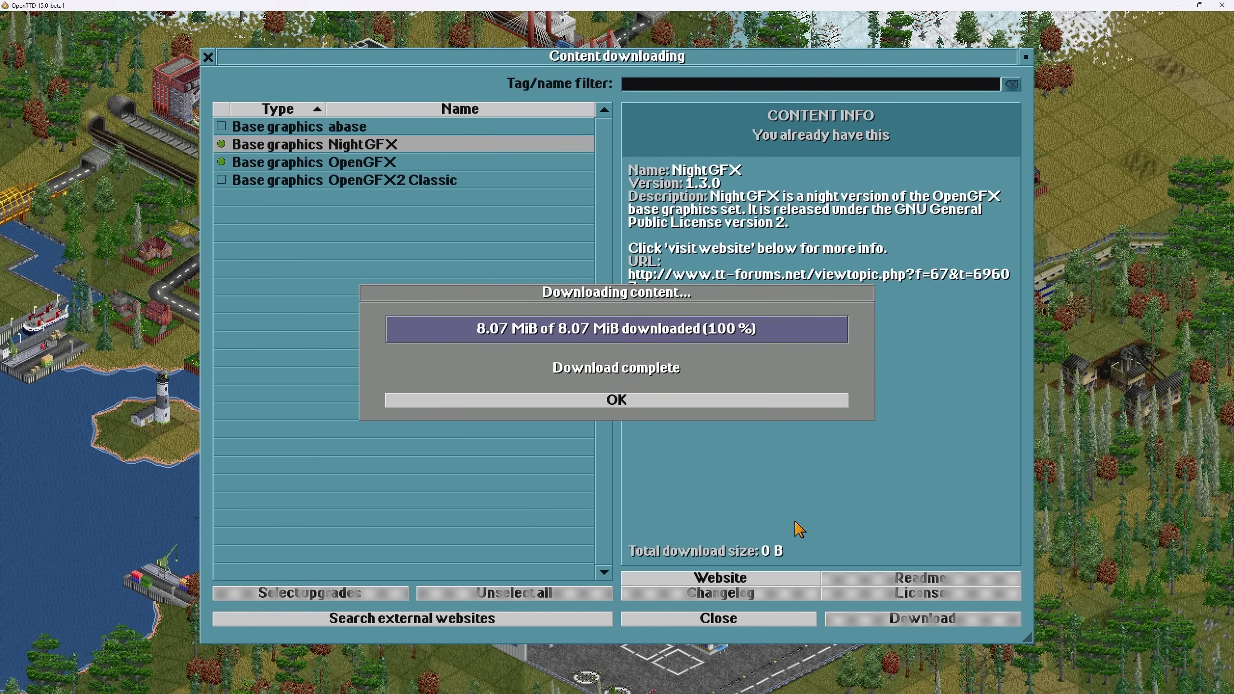
pyautogui.click(617, 400)
pyautogui.click(537, 480)
pyautogui.click(538, 510)
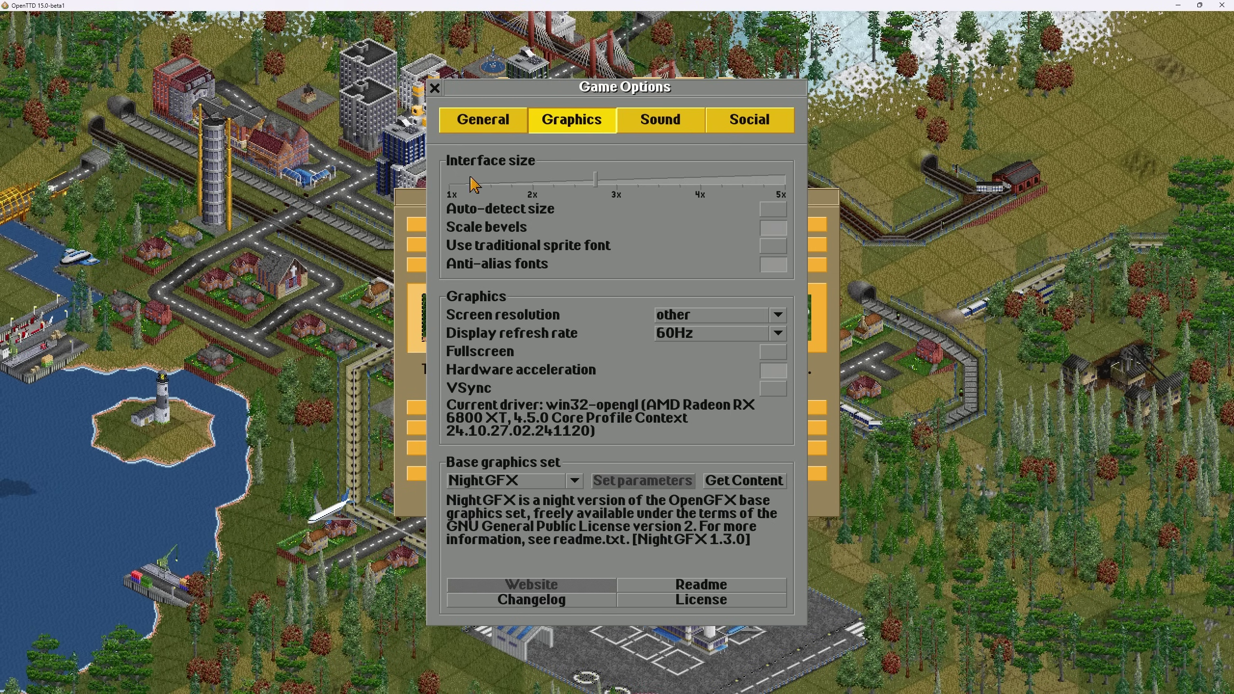
# Step: Close Game Options to see the main menu in night graphics
pyautogui.click(434, 89)
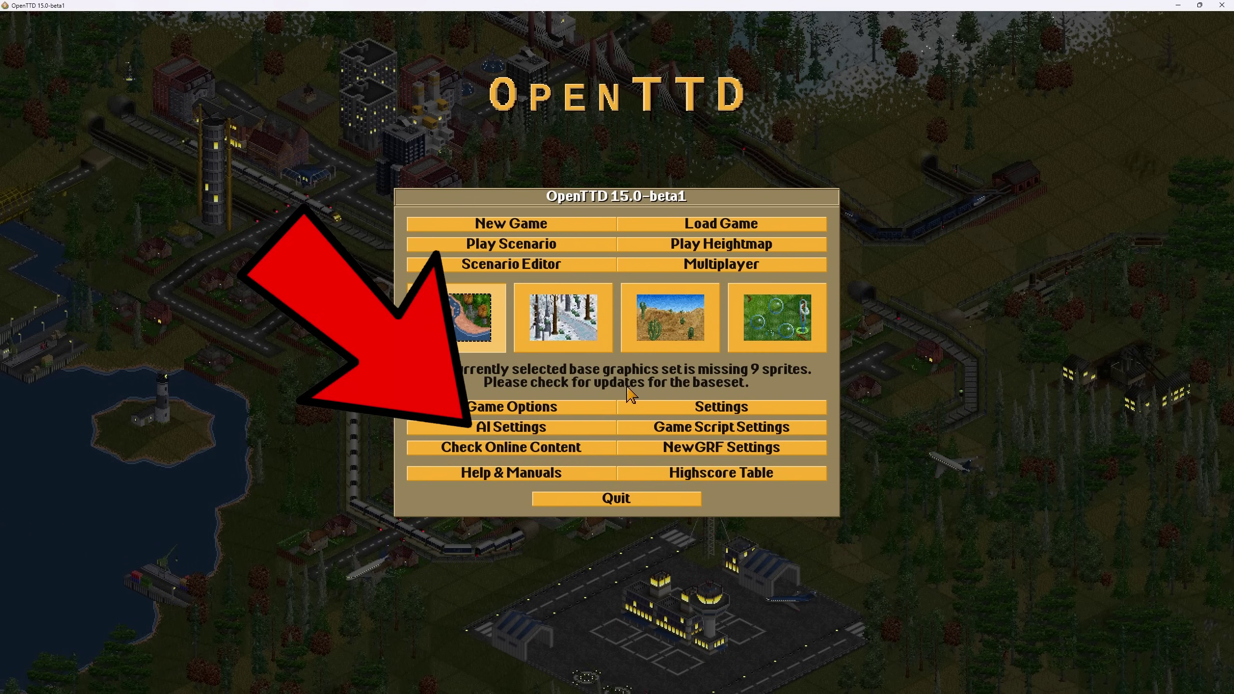
pyautogui.click(541, 430)
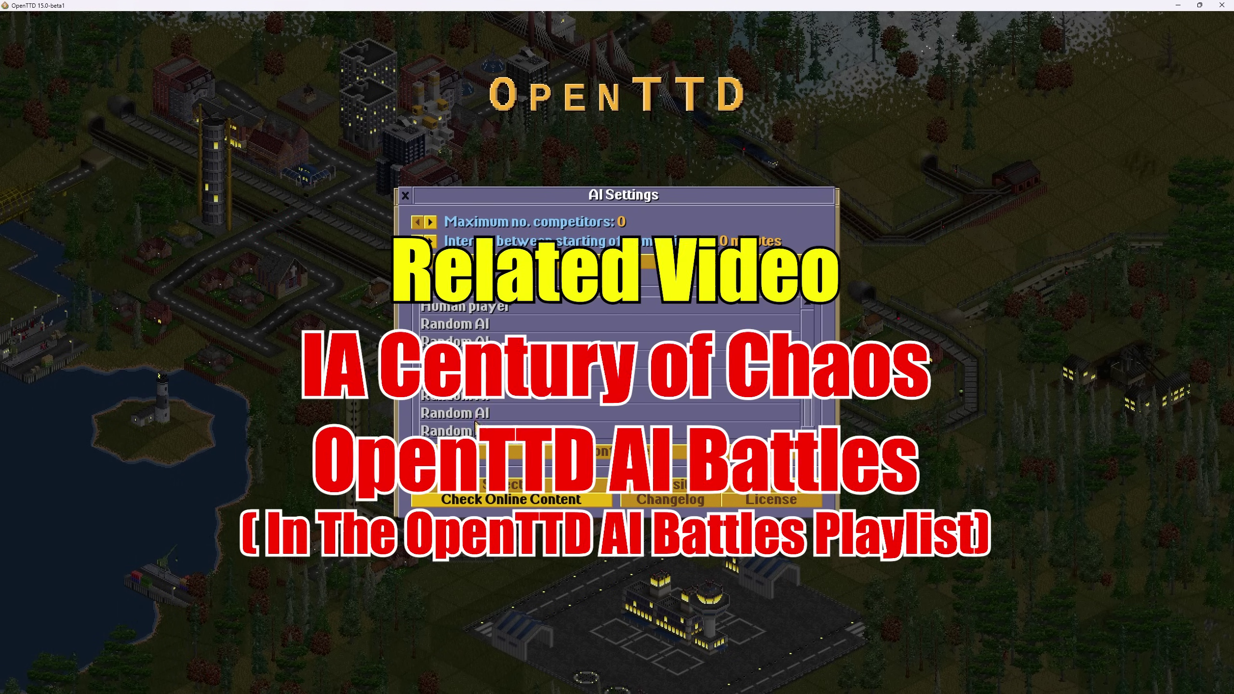
pyautogui.click(517, 501)
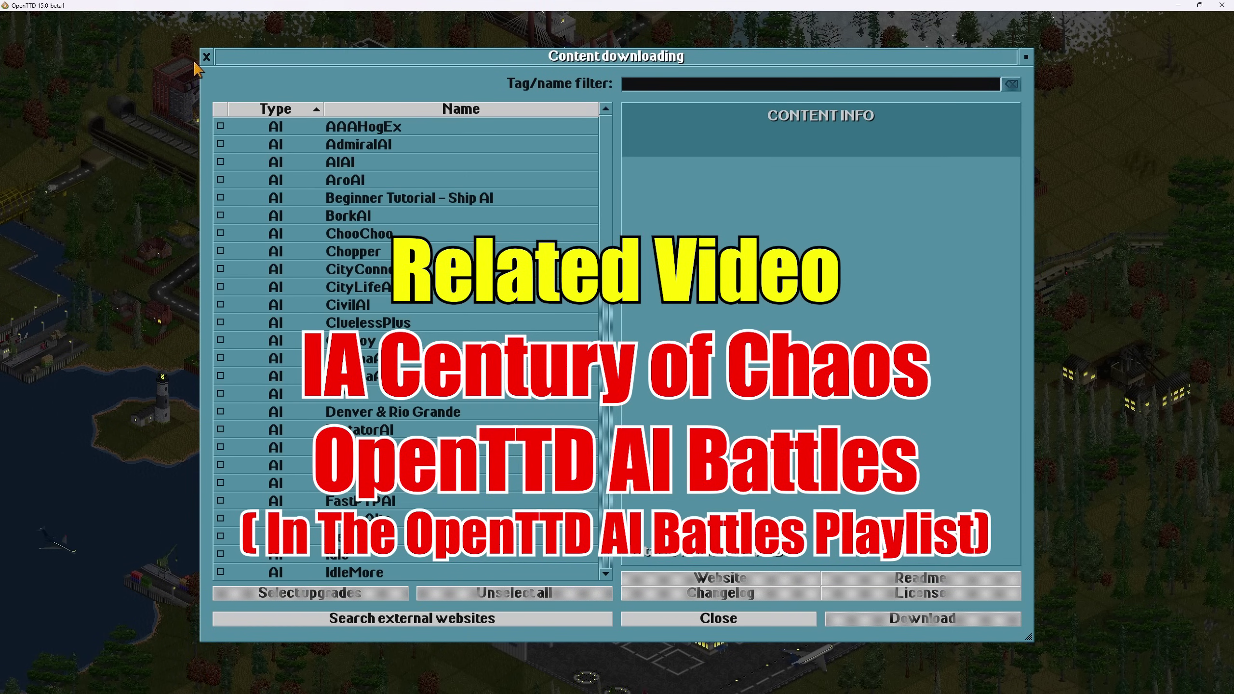
pyautogui.click(206, 57)
pyautogui.click(405, 198)
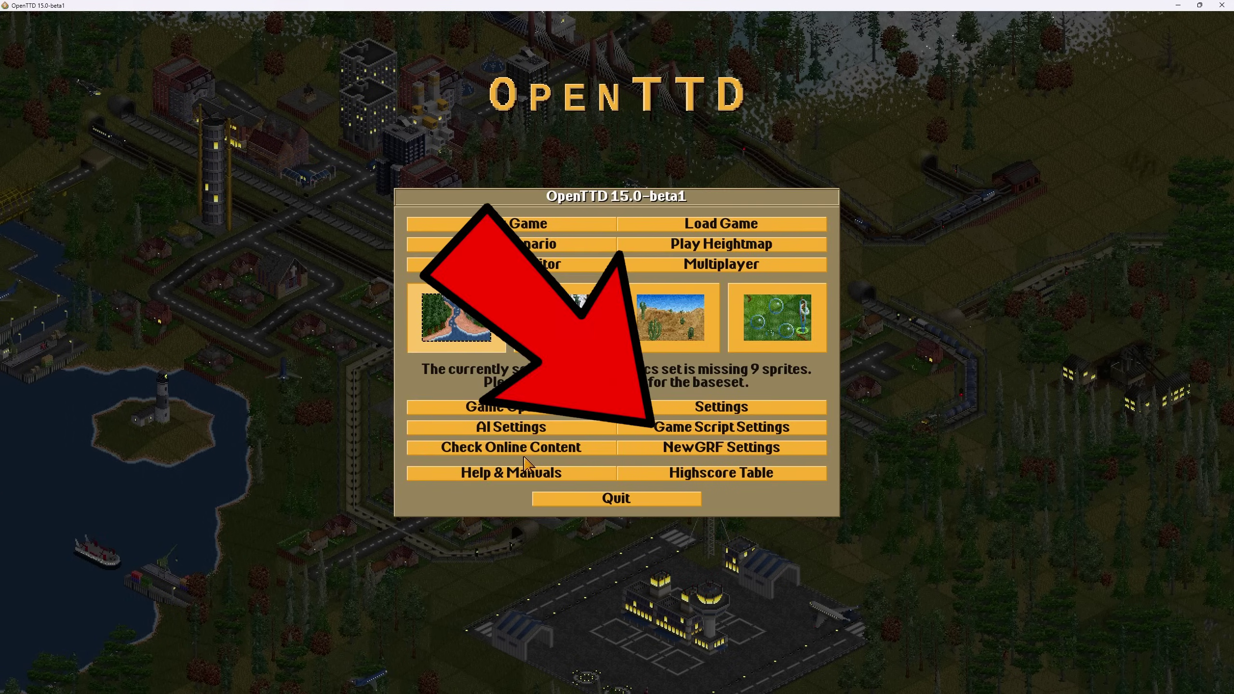
# Step: Check and close Game Script Settings, then bring up the NewGRF Settings window
pyautogui.click(668, 429)
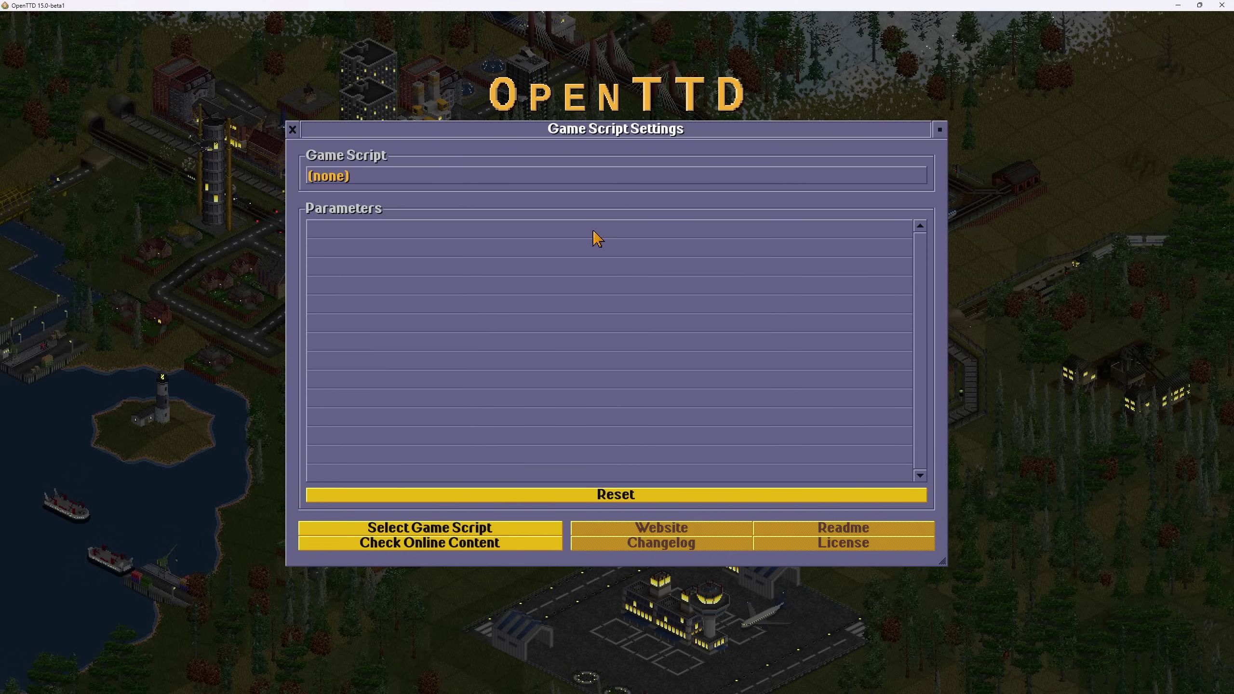
pyautogui.click(295, 130)
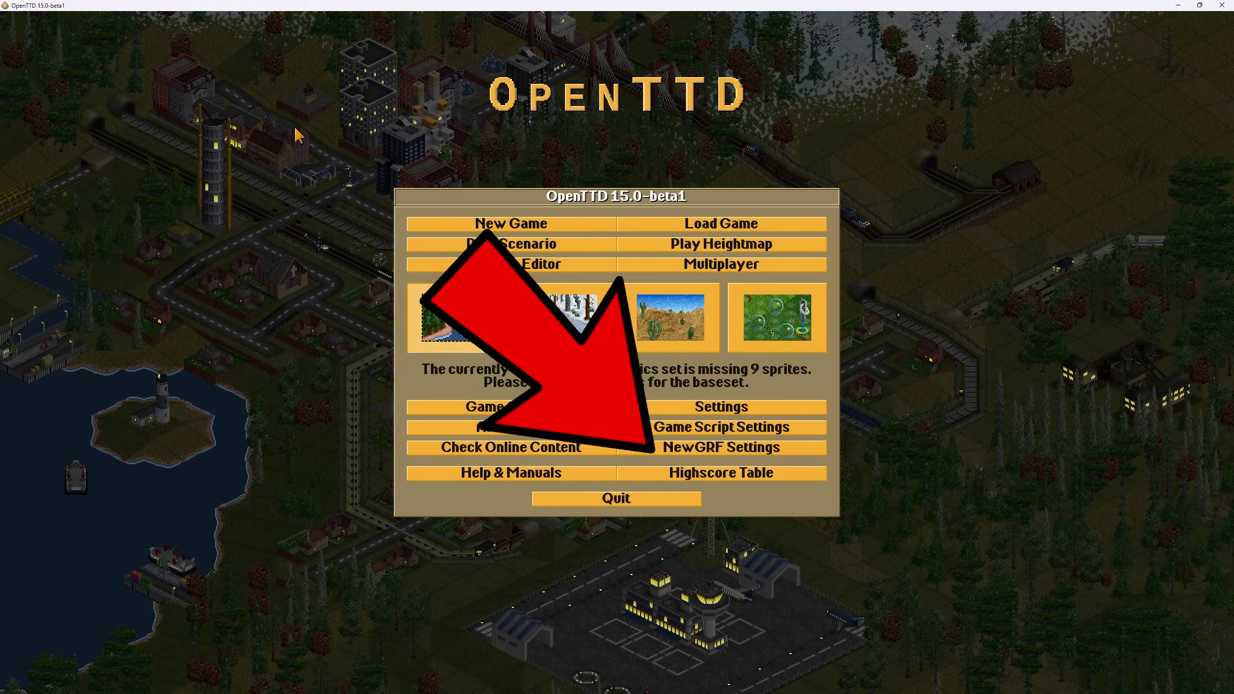
pyautogui.click(693, 457)
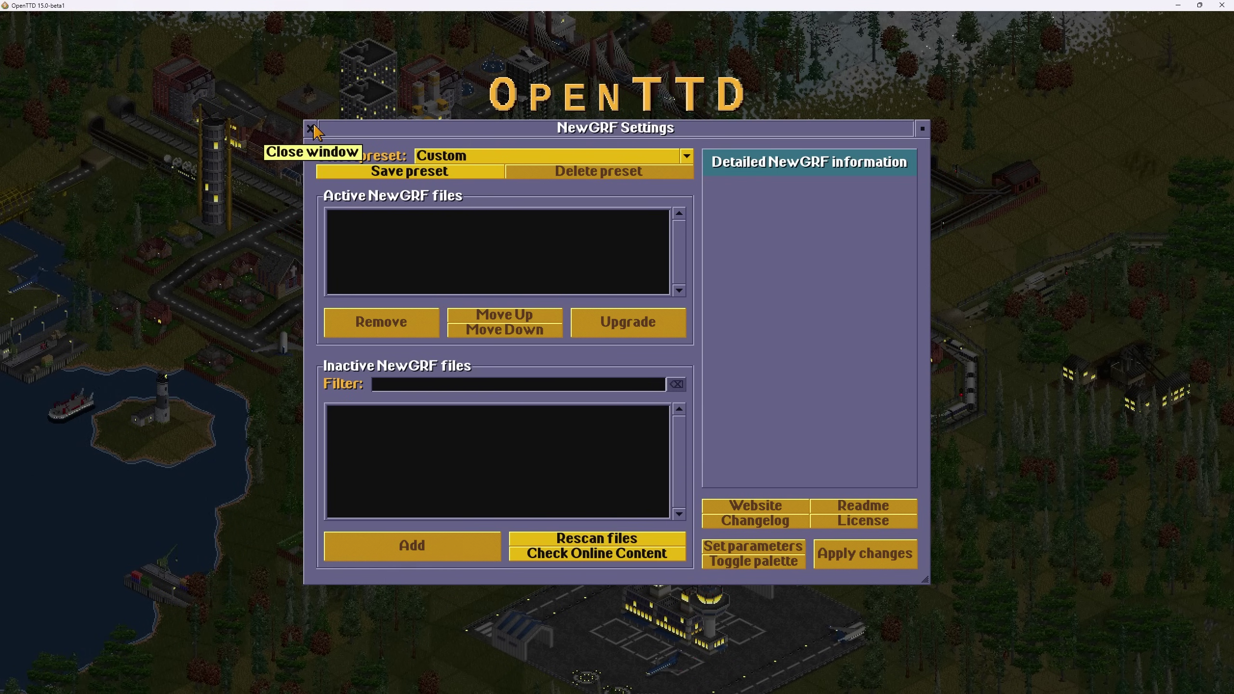
# Step: Browse the online NewGRF content list, then dismiss the content and NewGRF windows
pyautogui.click(601, 556)
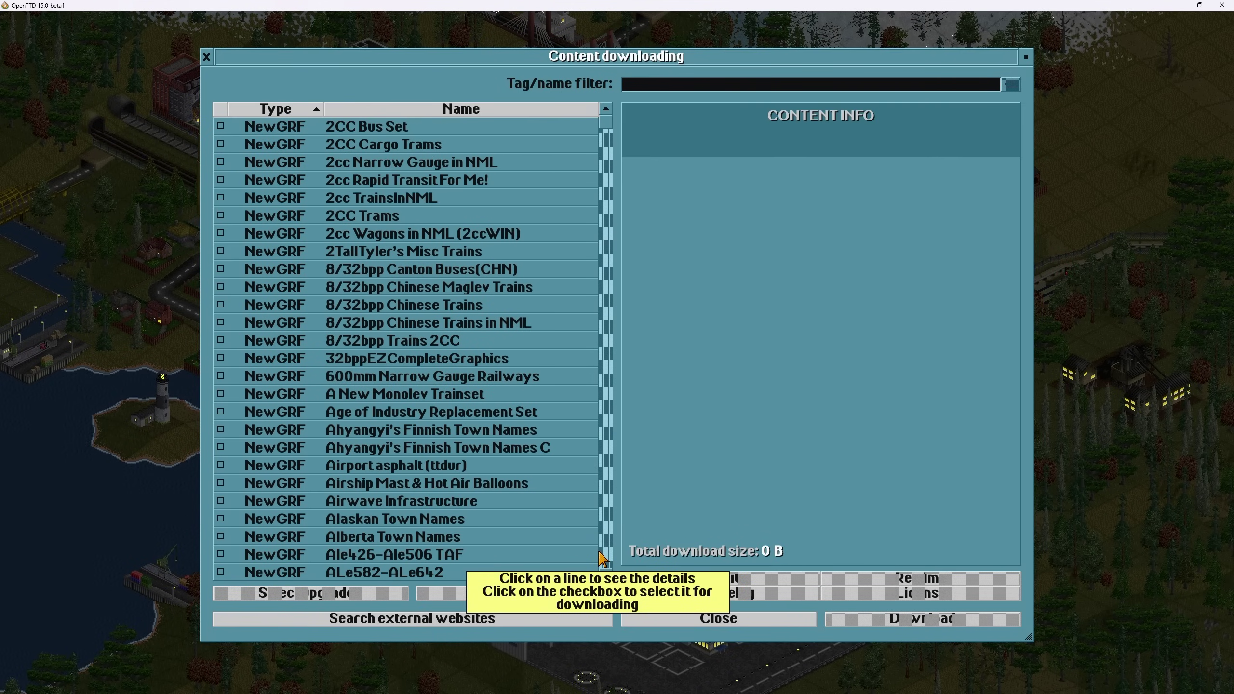
pyautogui.press('Delete')
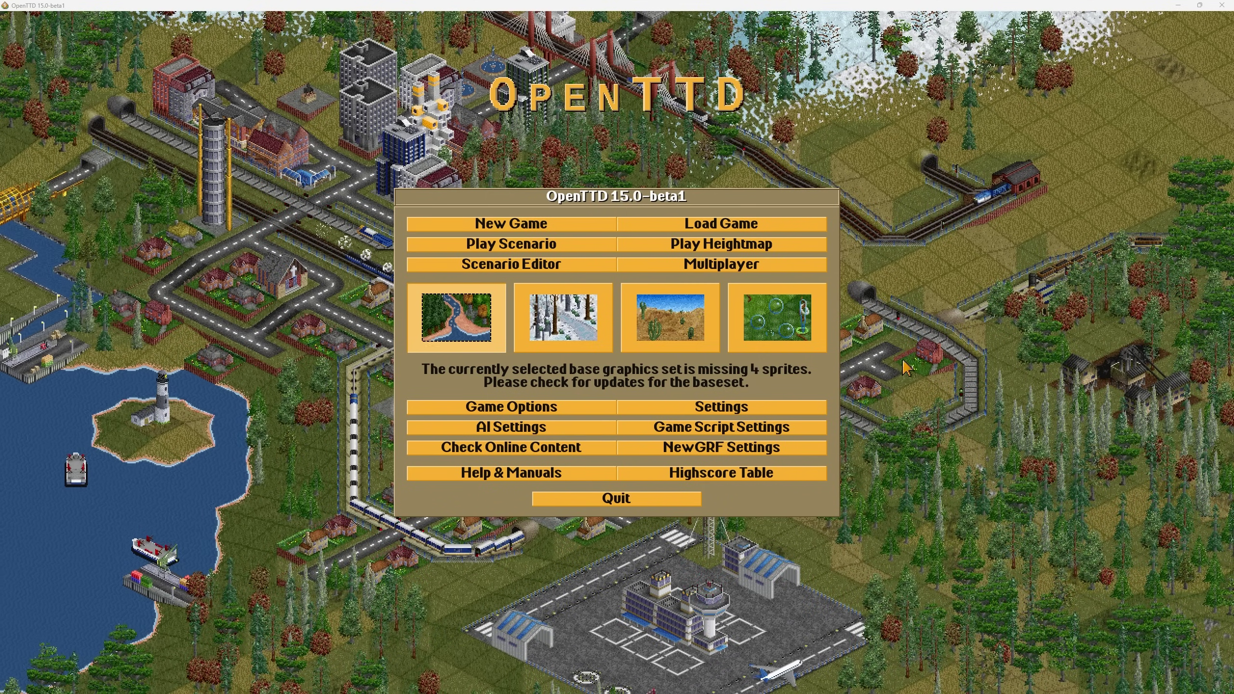
pyautogui.click(797, 410)
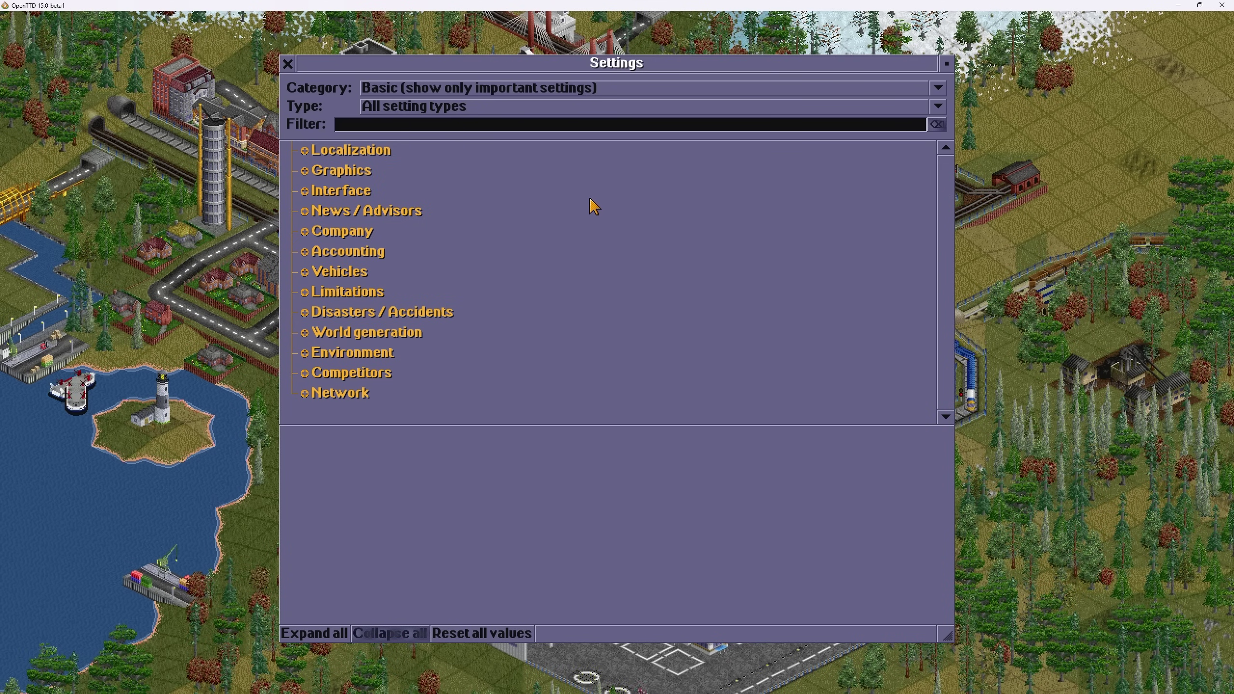
pyautogui.click(412, 94)
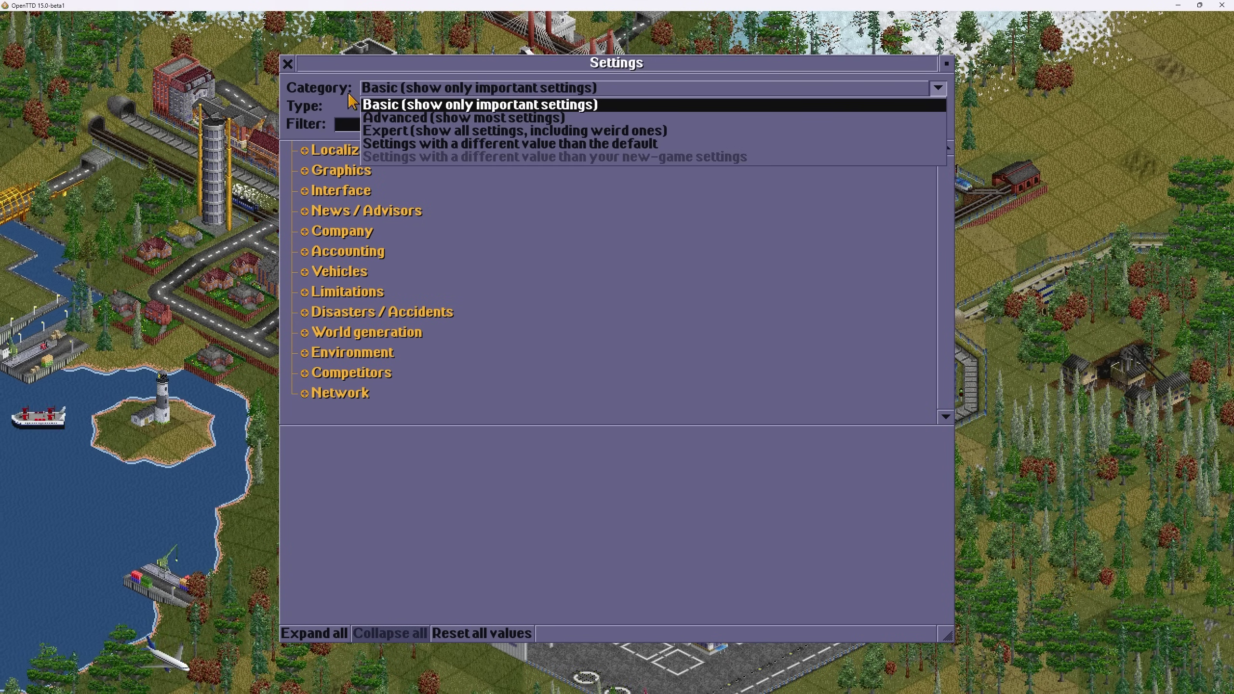
pyautogui.click(419, 130)
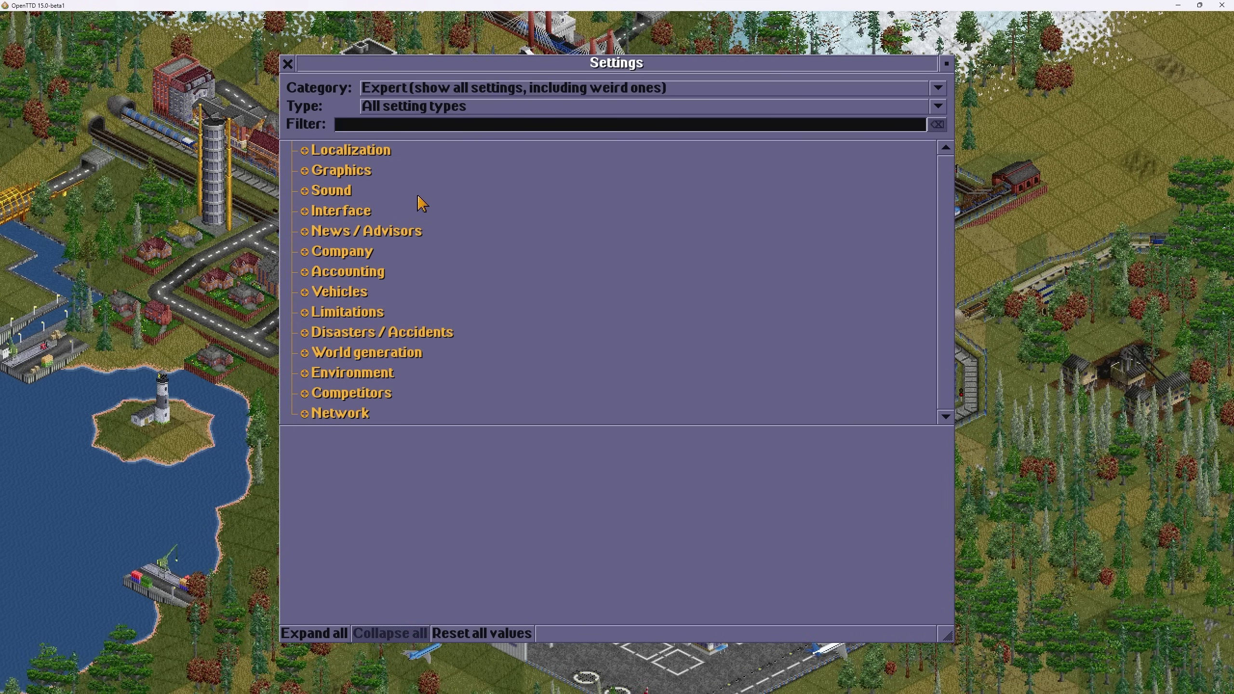
pyautogui.click(306, 253)
pyautogui.click(306, 232)
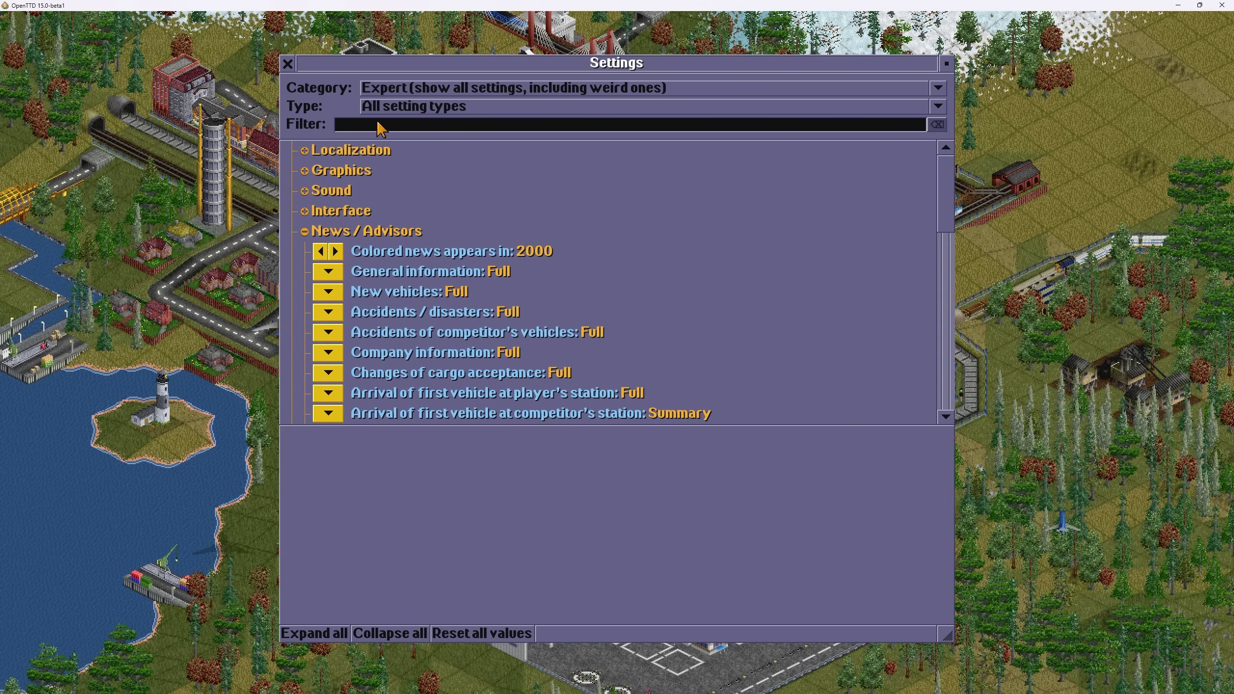
pyautogui.write('fas')
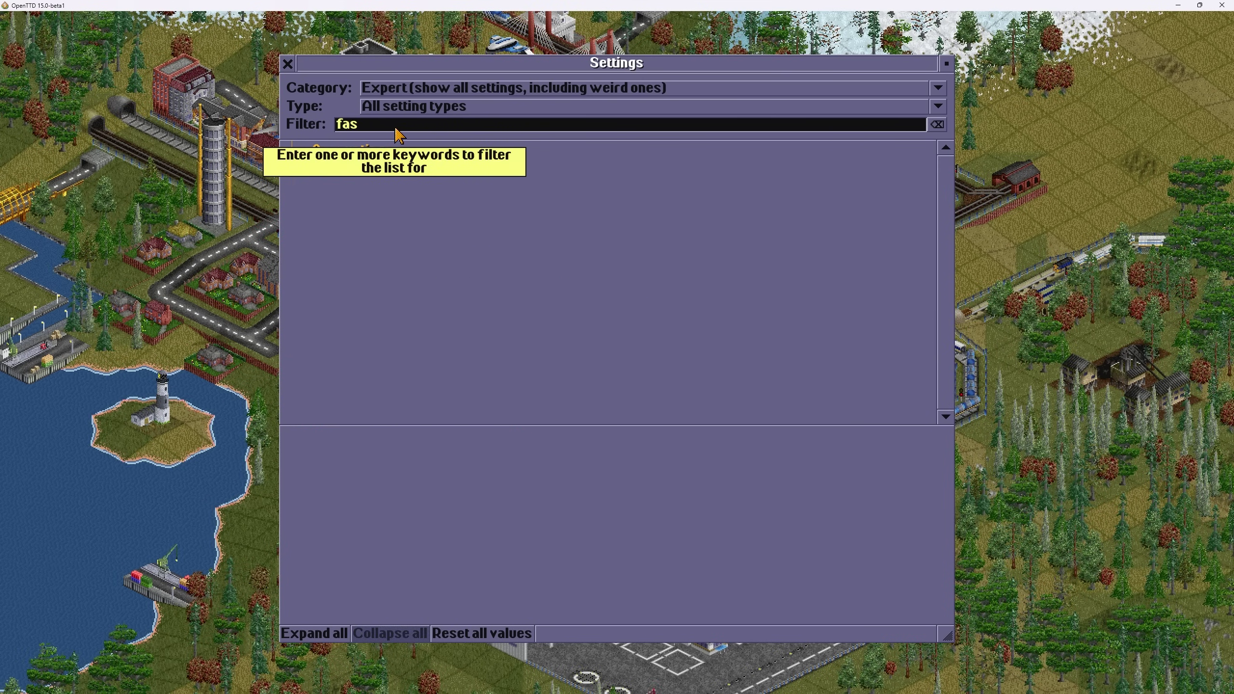
pyautogui.write('t')
pyautogui.click(304, 171)
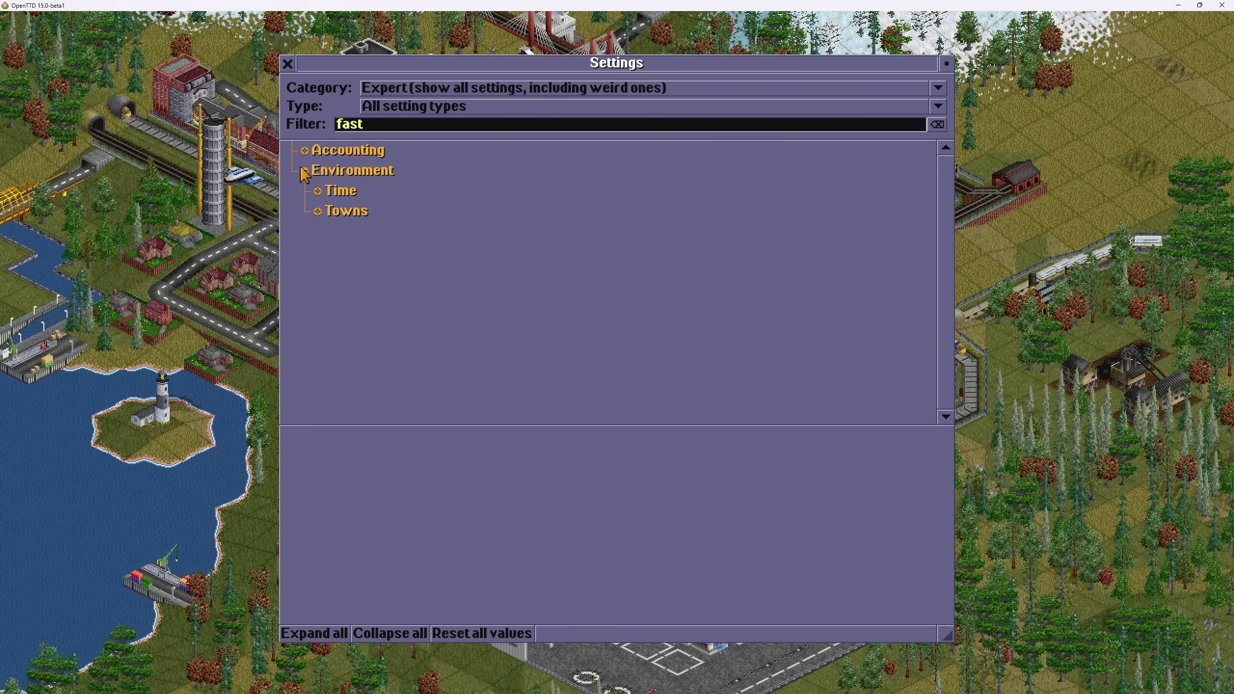
pyautogui.click(315, 191)
pyautogui.moveTo(449, 221)
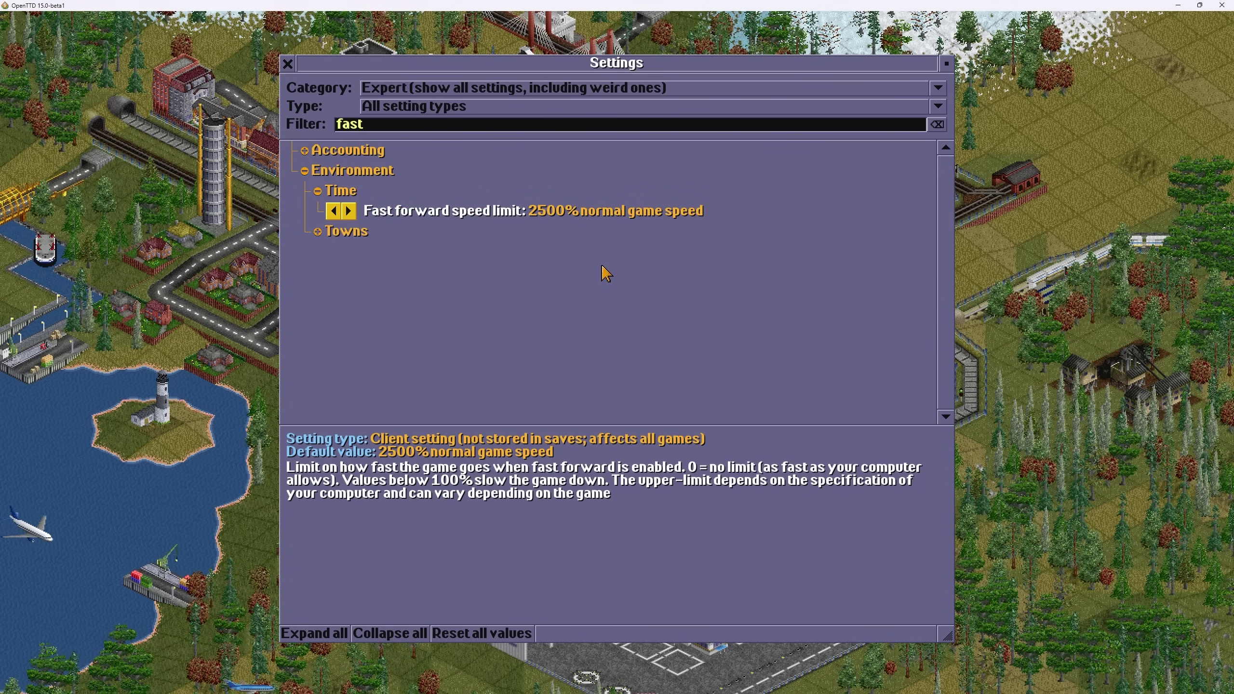
pyautogui.press('Delete')
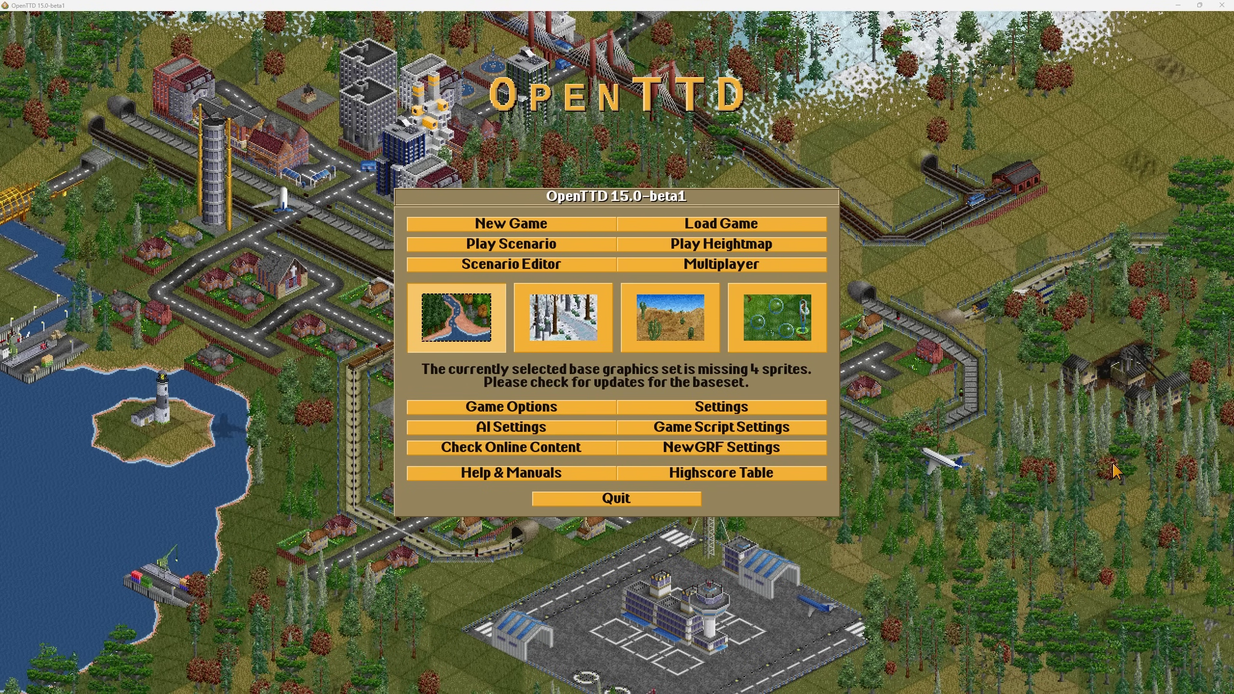